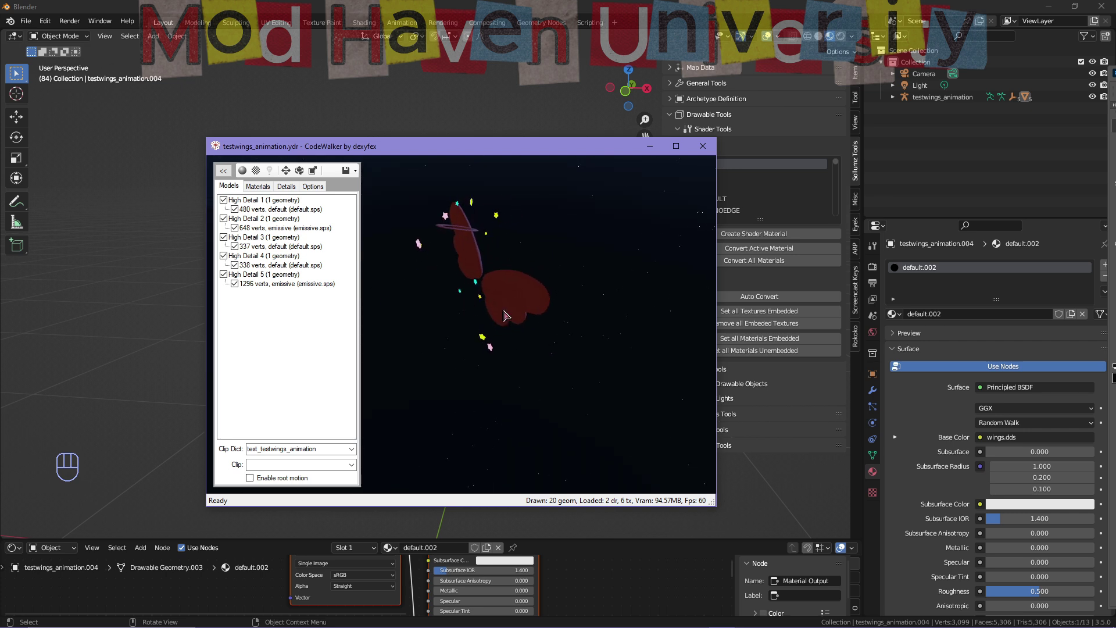
Orbit around the animated wings in the CodeWalker preview, then close the preview.
left_click_drag(482, 291, 407, 410)
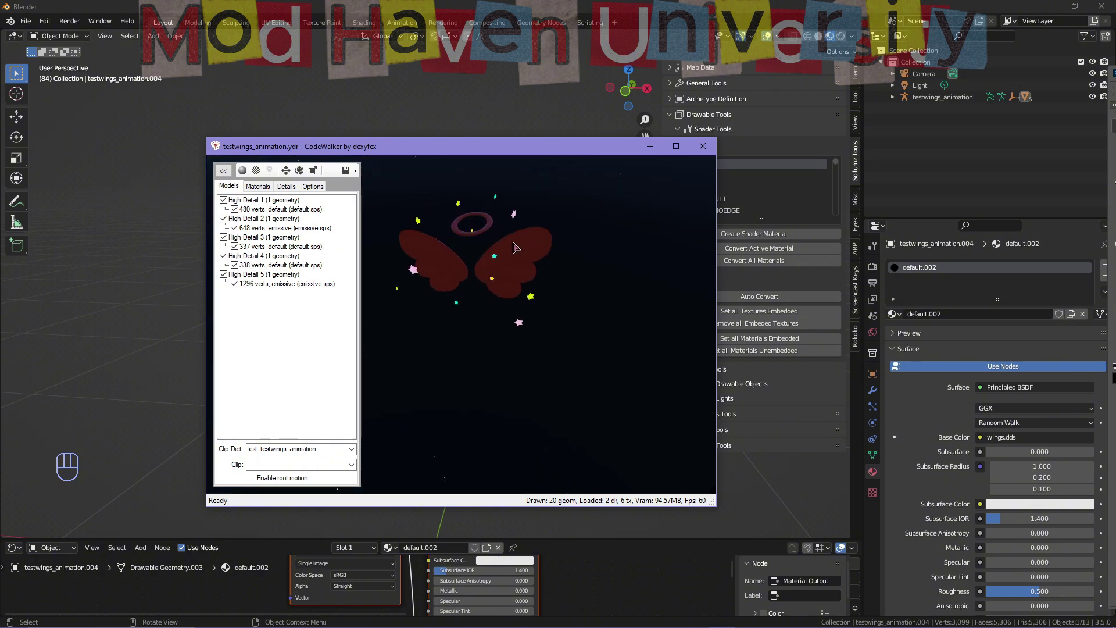
left_click_drag(629, 306, 480, 255)
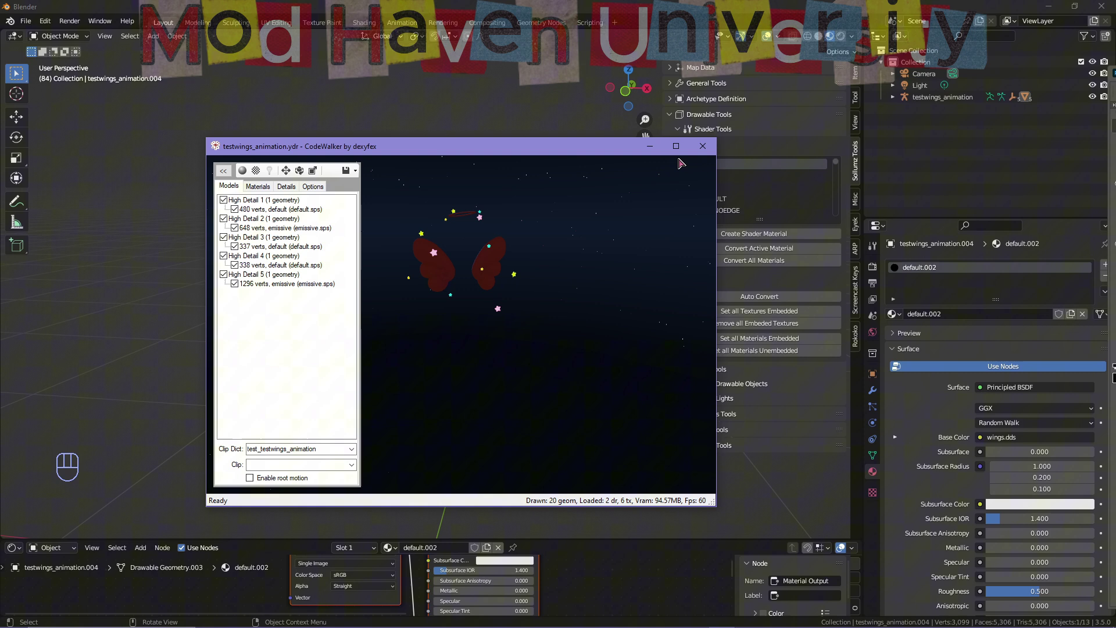
left_click(650, 146)
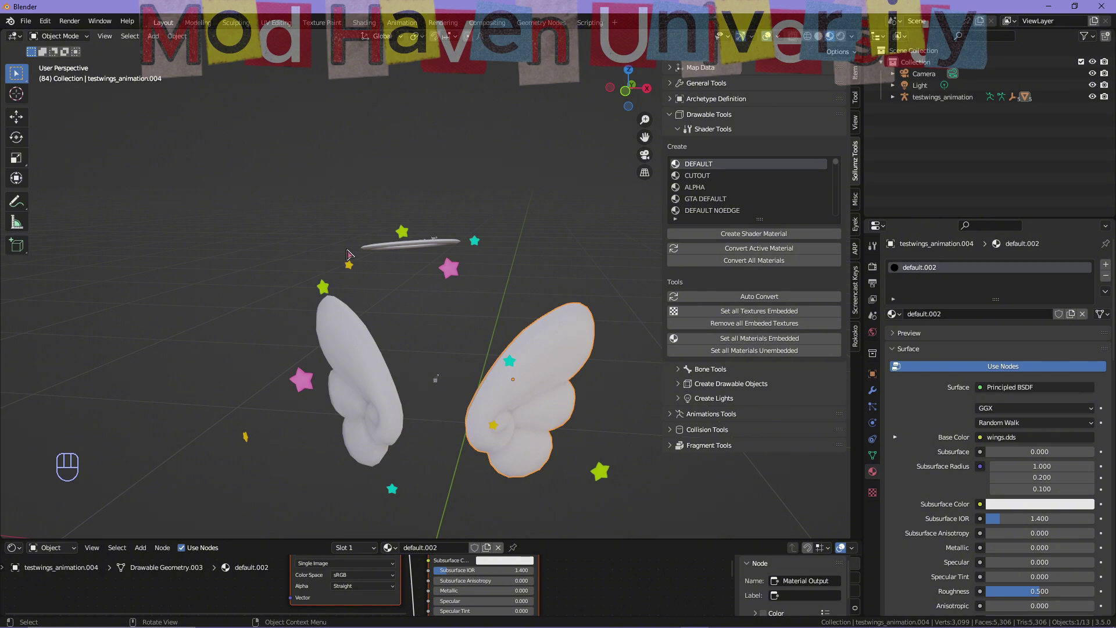
middle_click_drag(357, 226, 475, 248)
scroll(475, 248, "down", 1)
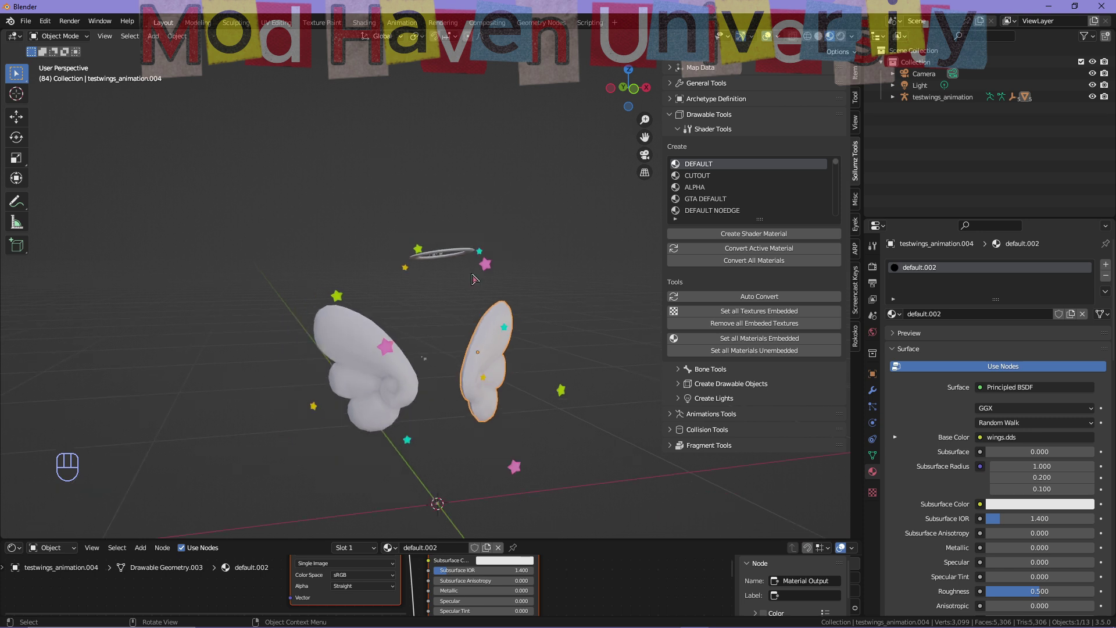
middle_click_drag(579, 265, 447, 224)
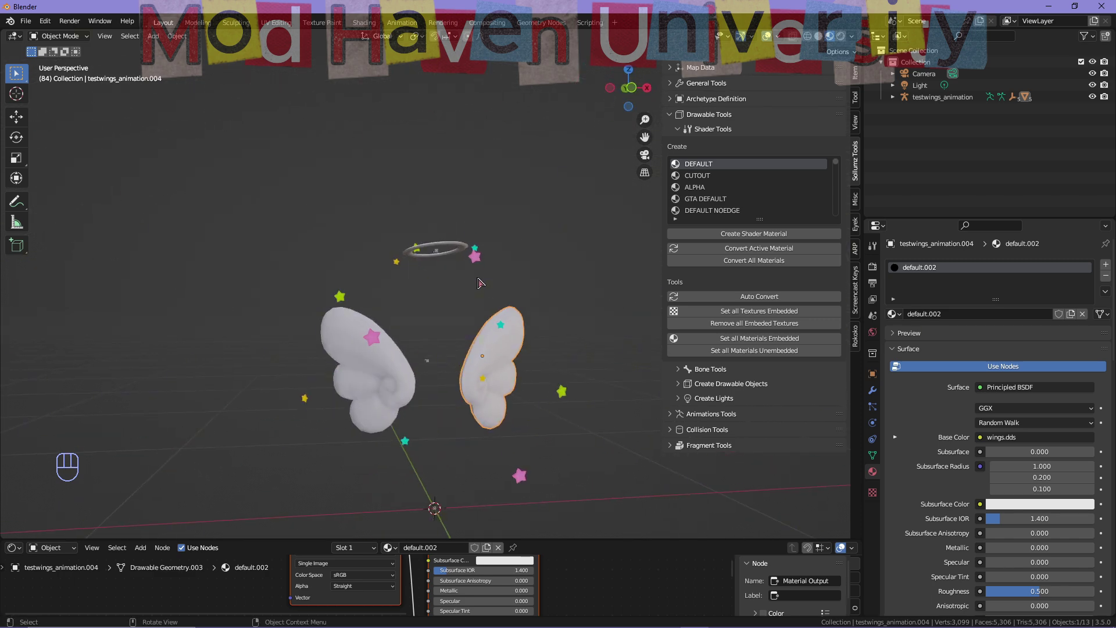
middle_click_drag(471, 261, 540, 250)
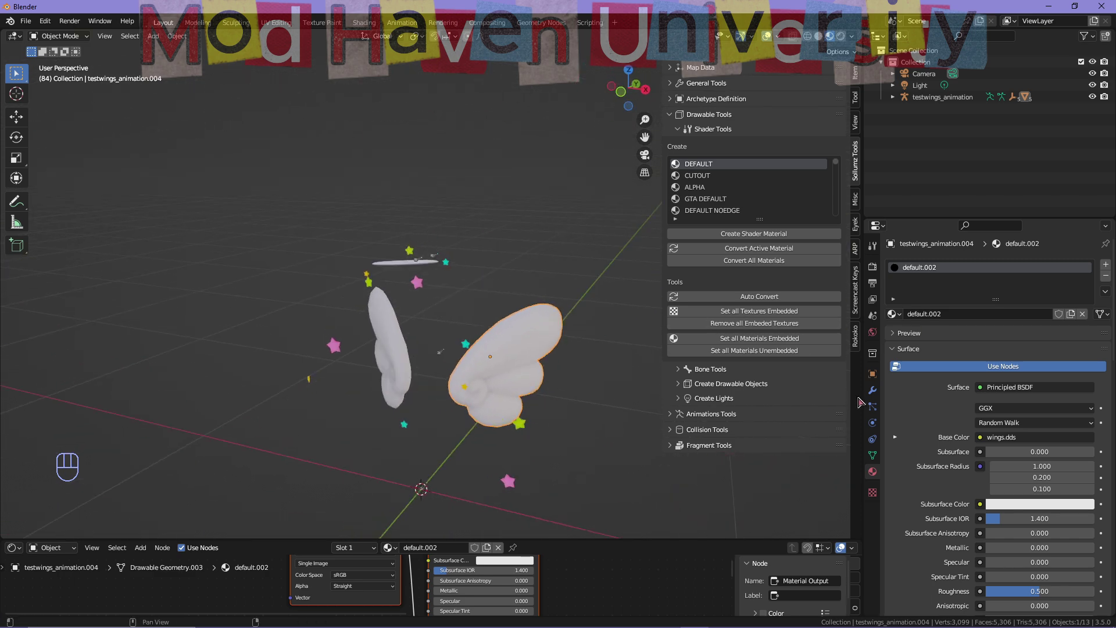
scroll(998, 452, "down", 5)
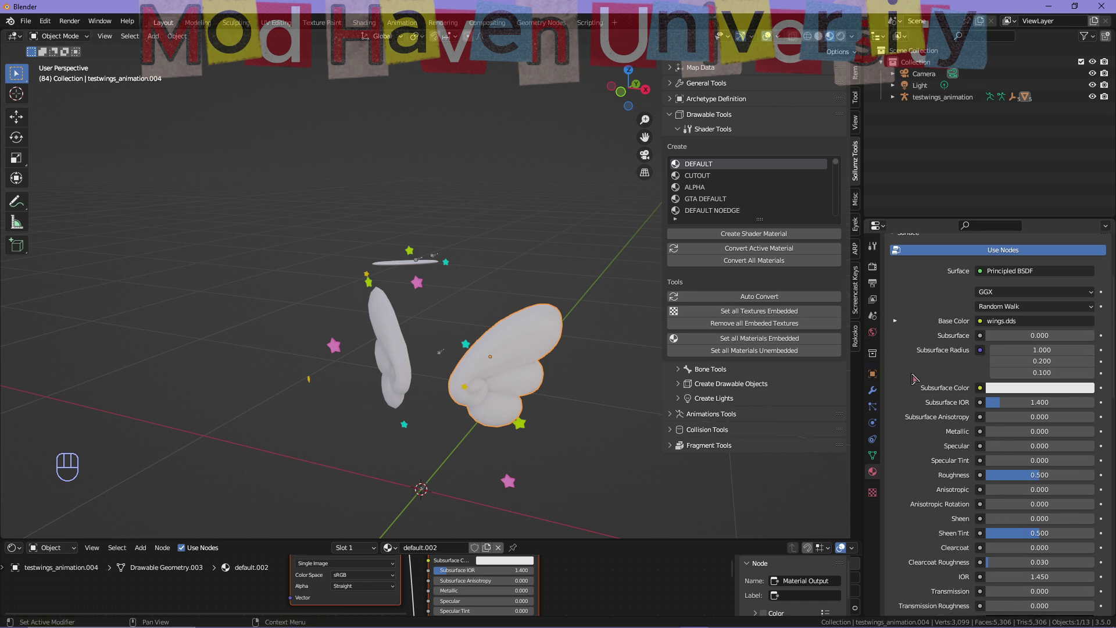
scroll(982, 459, "up", 5)
scroll(979, 430, "down", 5)
scroll(965, 378, "up", 5)
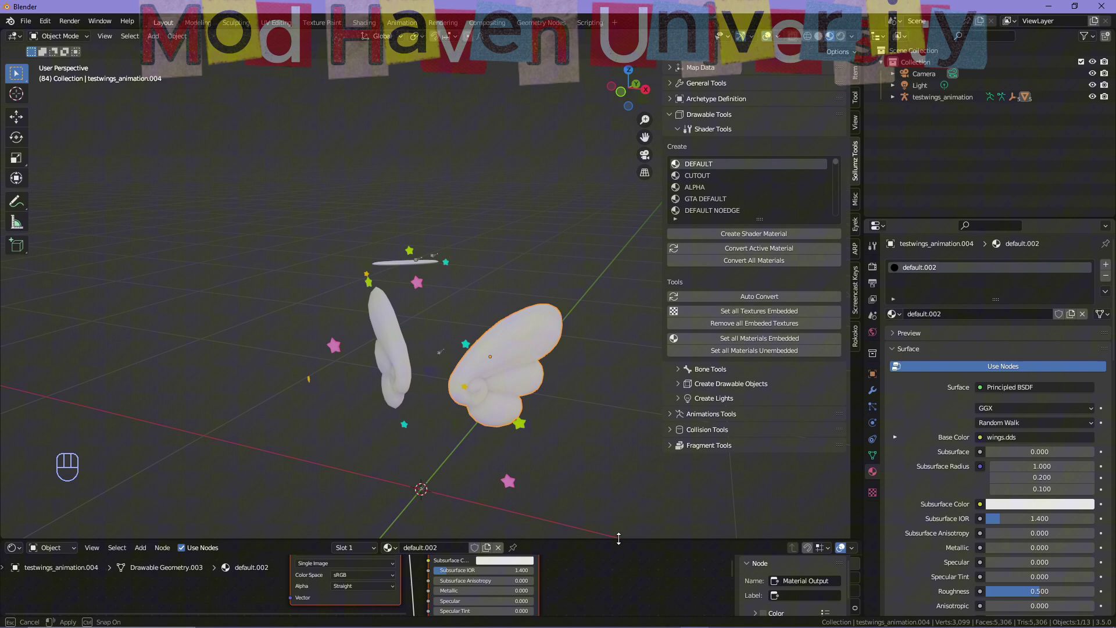
left_click_drag(625, 547, 625, 563)
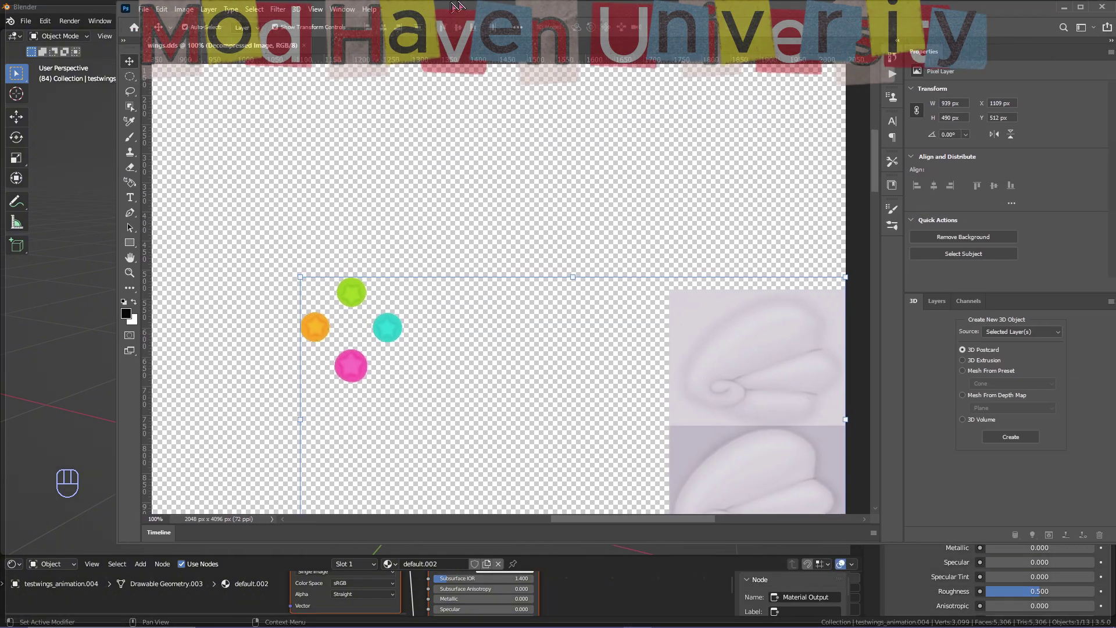
scroll(236, 353, "down", 2)
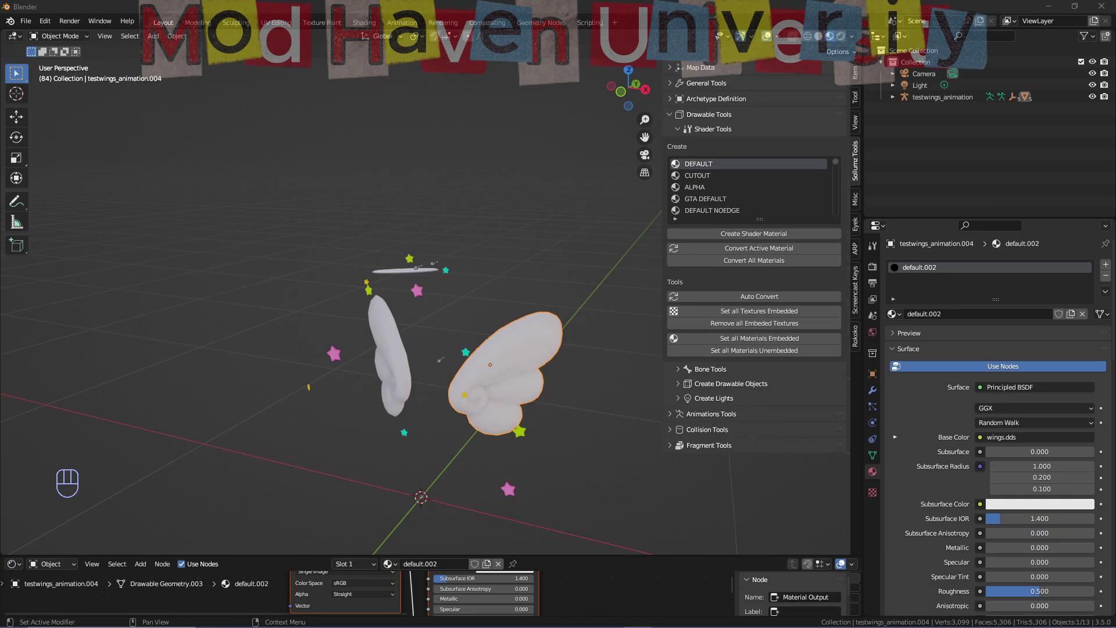
Select the stars object that carries the emissive material.
middle_click_drag(305, 377, 400, 363)
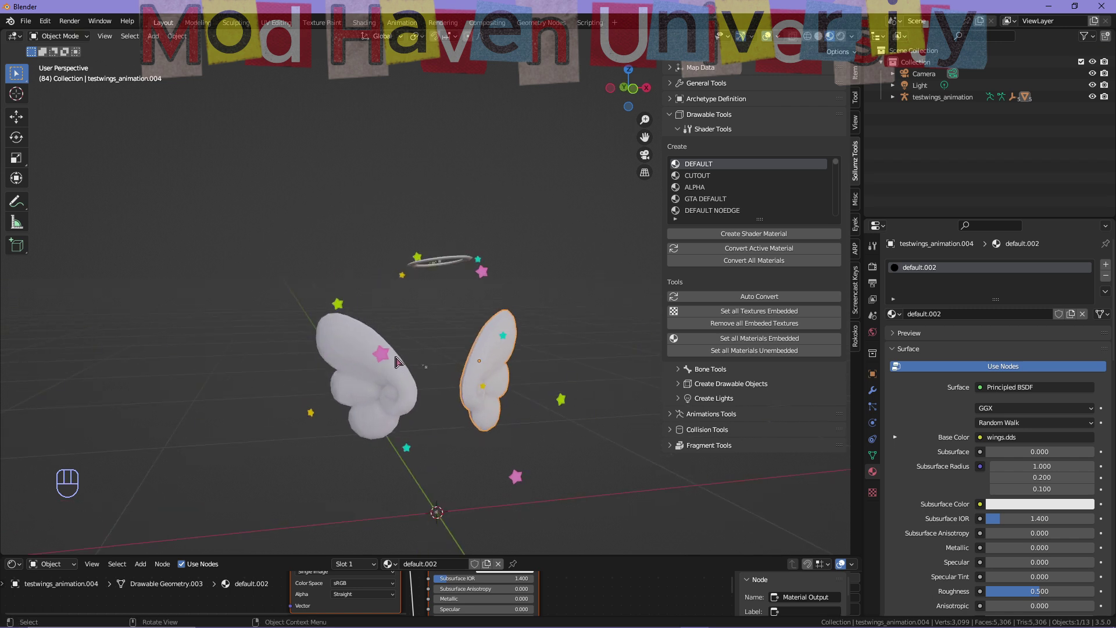
left_click(408, 339)
middle_click_drag(207, 283, 429, 420)
left_click(346, 366)
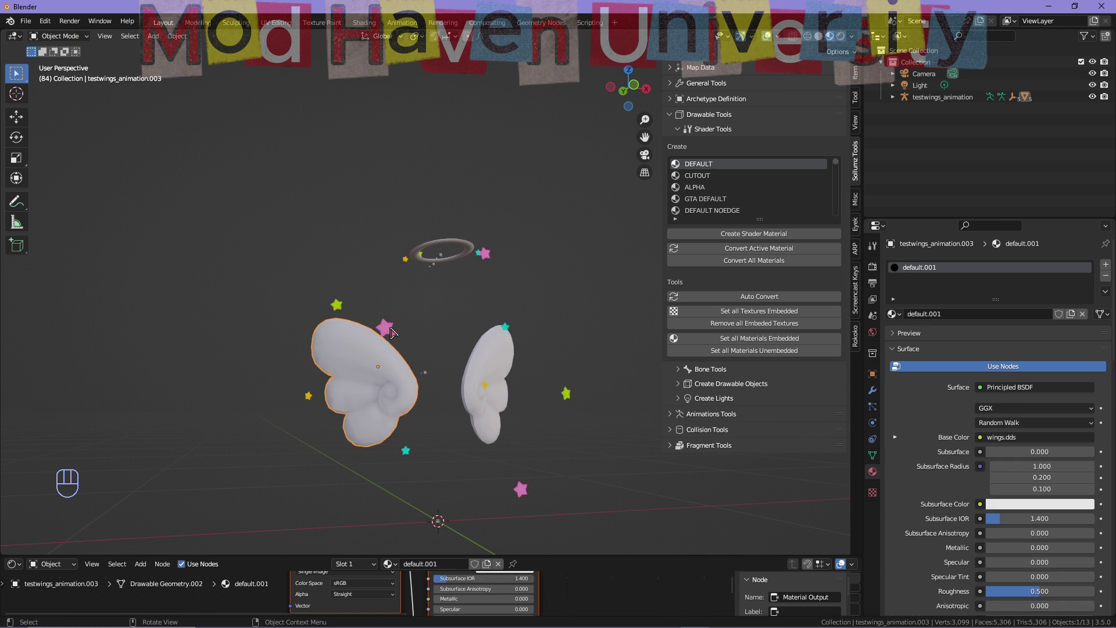
left_click(391, 333)
middle_click_drag(390, 333, 326, 319)
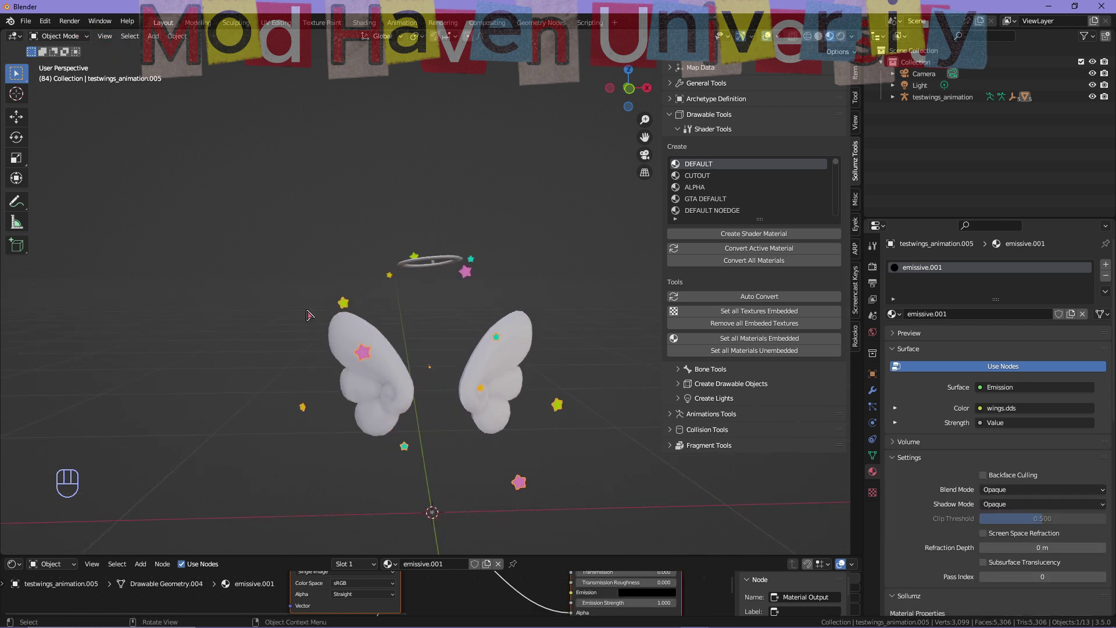
In Edit Mode, separate the selected star geometry, then return to Object Mode.
left_click(79, 36)
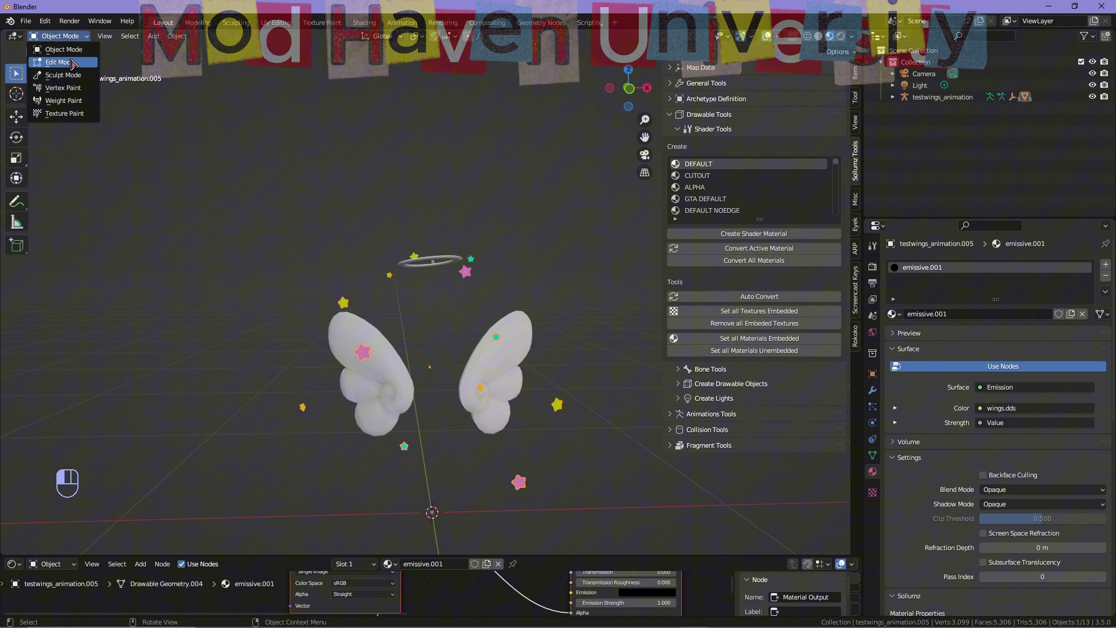
left_click(74, 63)
scroll(429, 349, "down", 3)
scroll(429, 349, "up", 5)
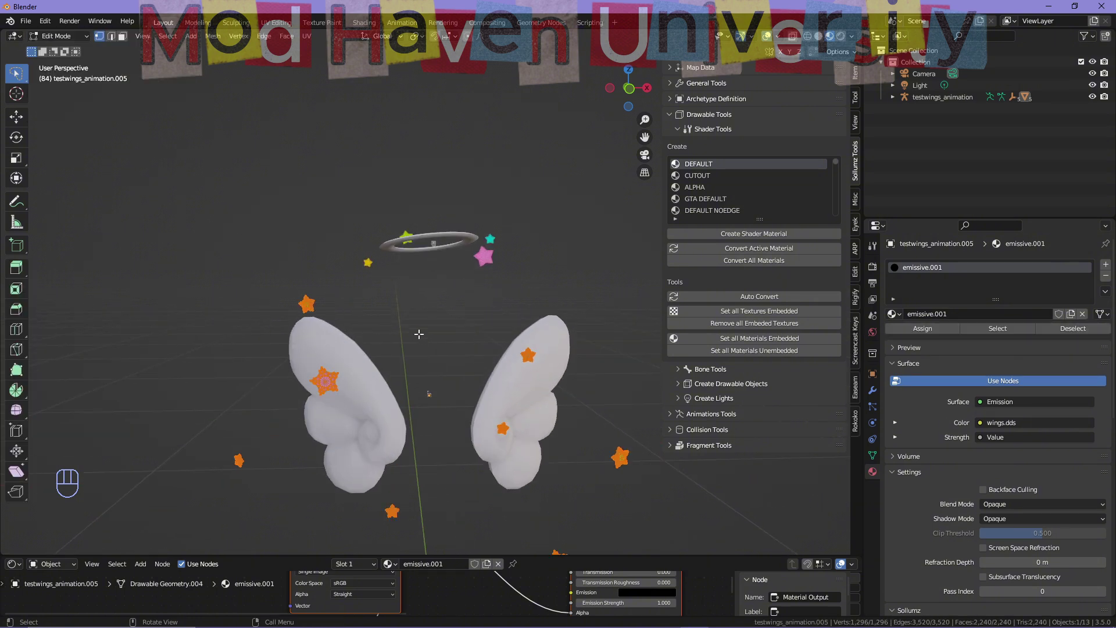
middle_click_drag(429, 349, 300, 295)
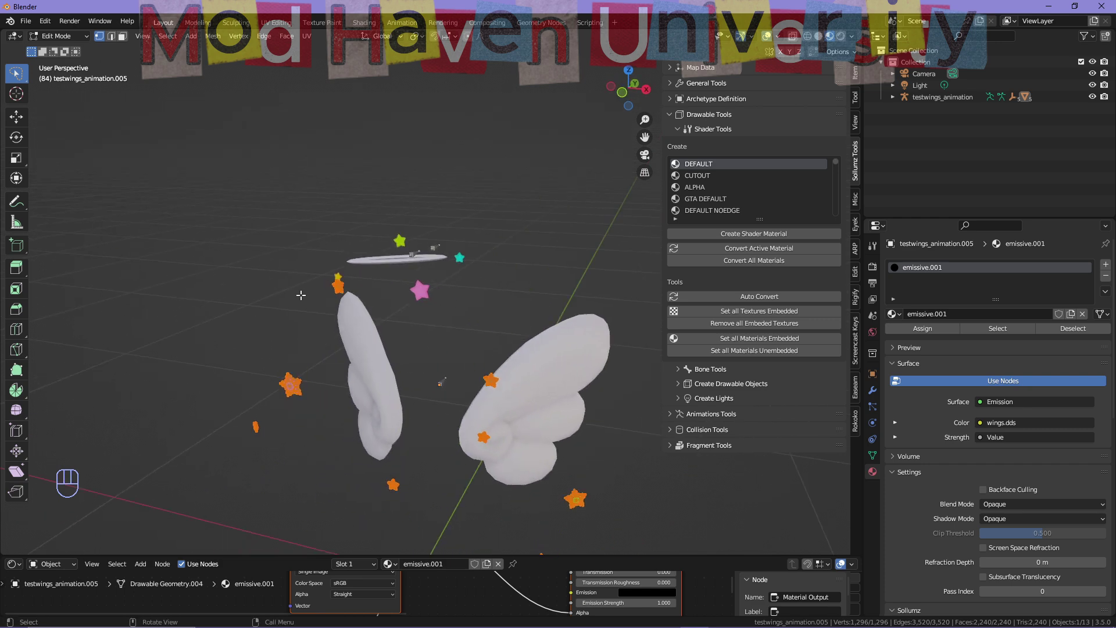
key("p")
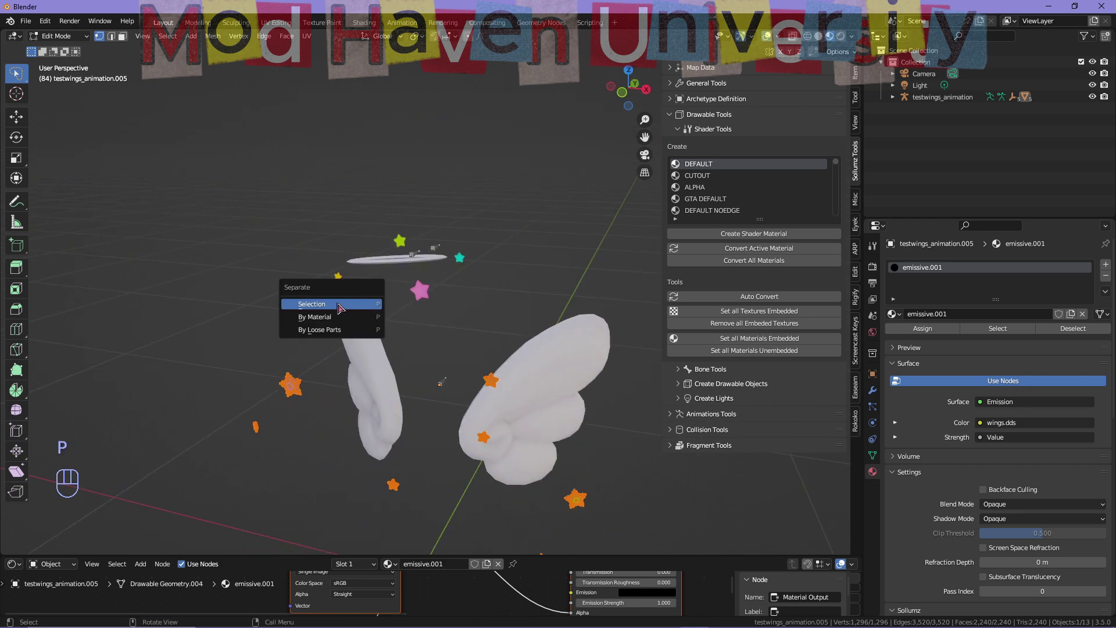
left_click(340, 304)
left_click(59, 36)
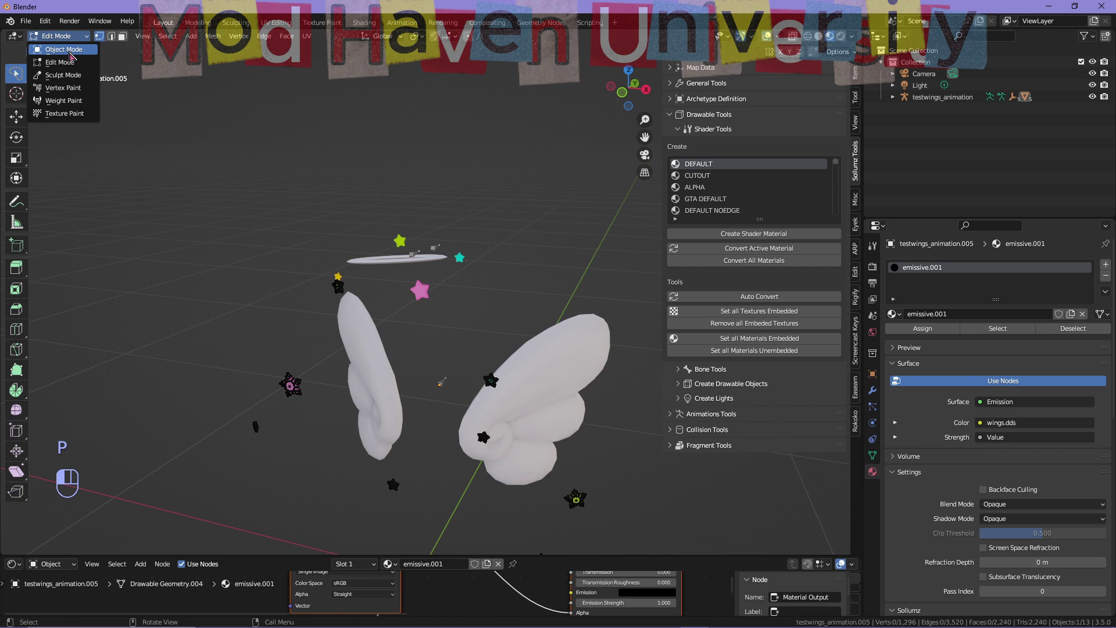
left_click(64, 50)
Enlarge the node editor to show the emissive.001 material, then switch to wings.dds in Photoshop.
middle_click_drag(169, 160, 193, 170)
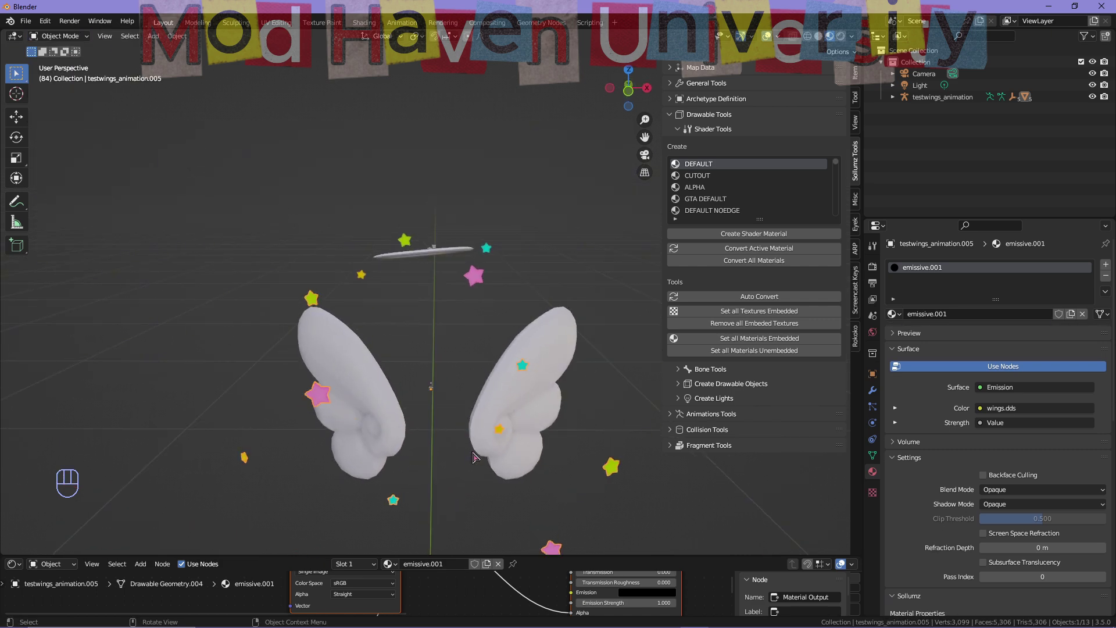
left_click_drag(565, 557, 565, 411)
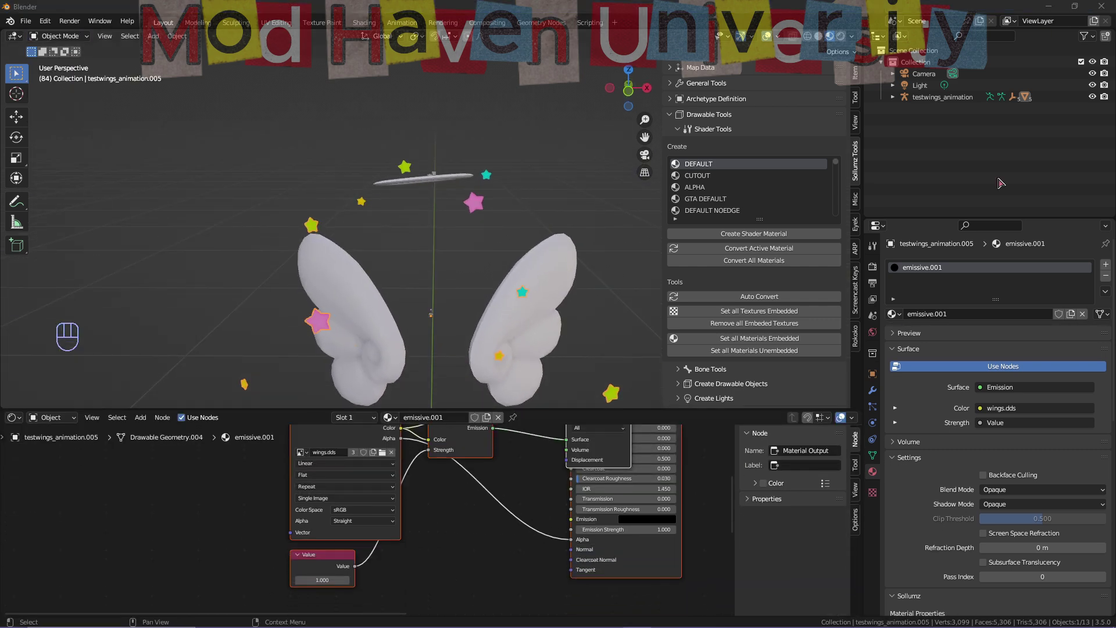
key("alt+Tab")
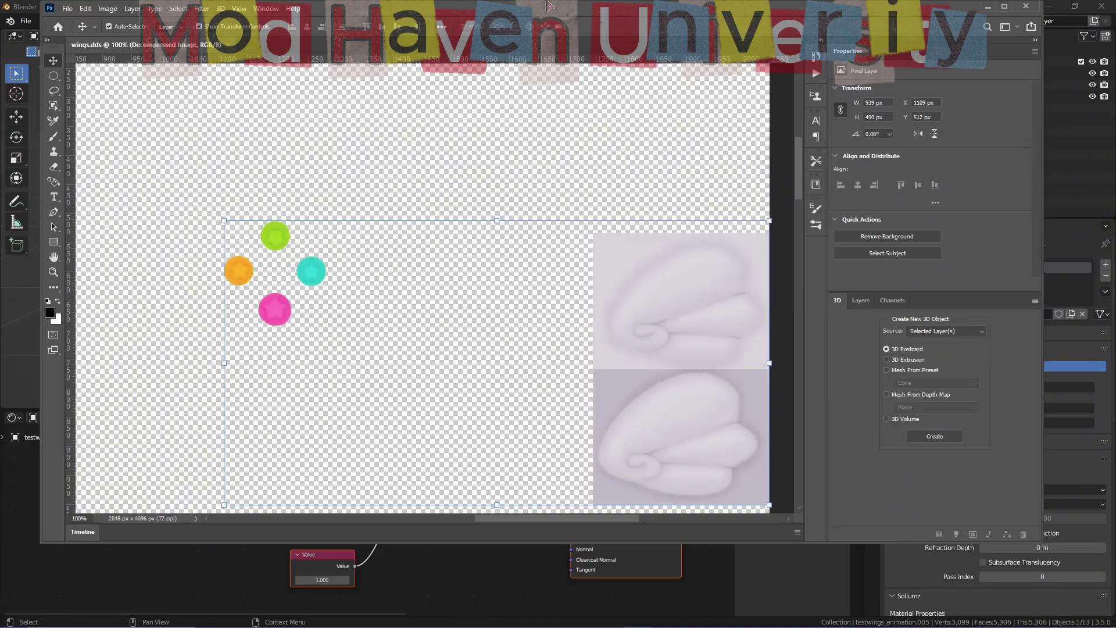
Return from Photoshop to Blender and zoom out the Shader Editor.
key("alt+Tab")
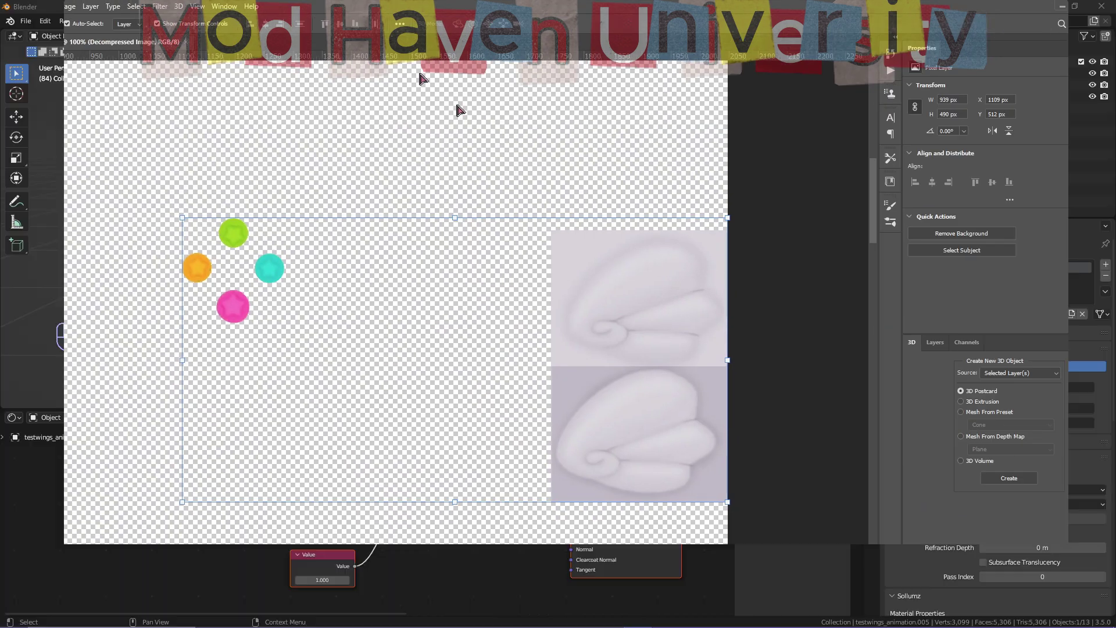
scroll(367, 522, "down", 3)
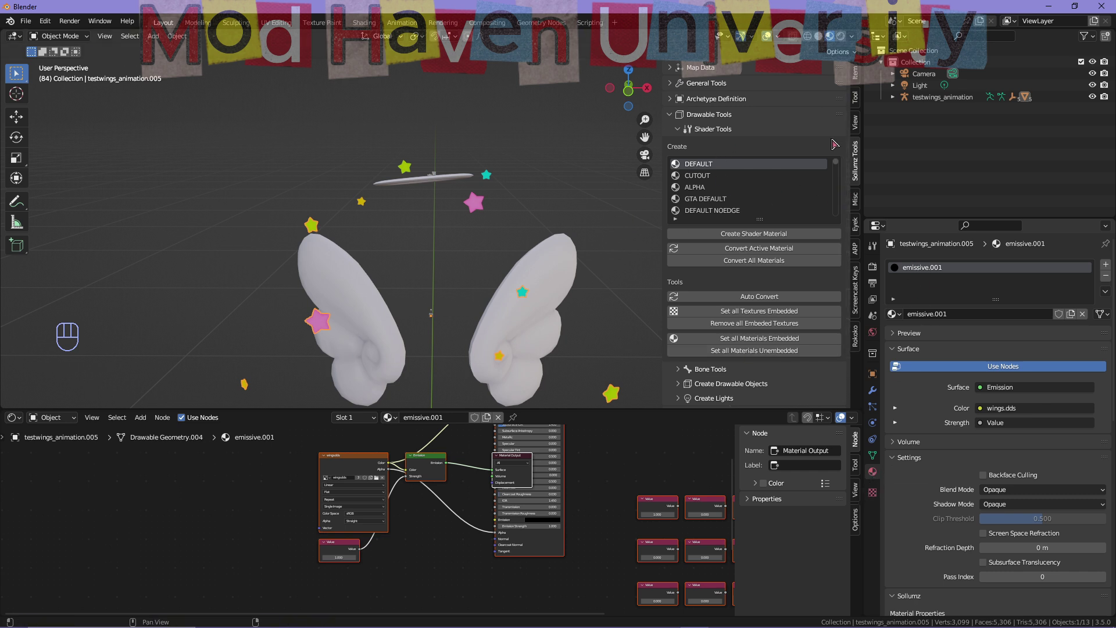
Widen the Sollumz Tools panel and make the 3D viewport taller.
left_click_drag(661, 87, 525, 88)
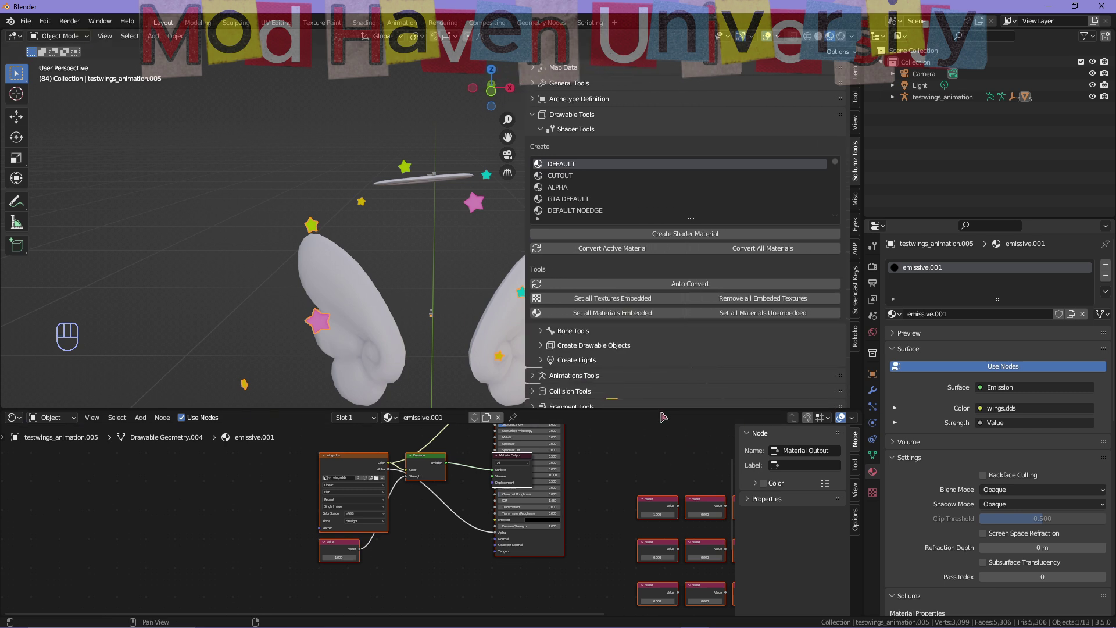
left_click_drag(654, 410, 639, 542)
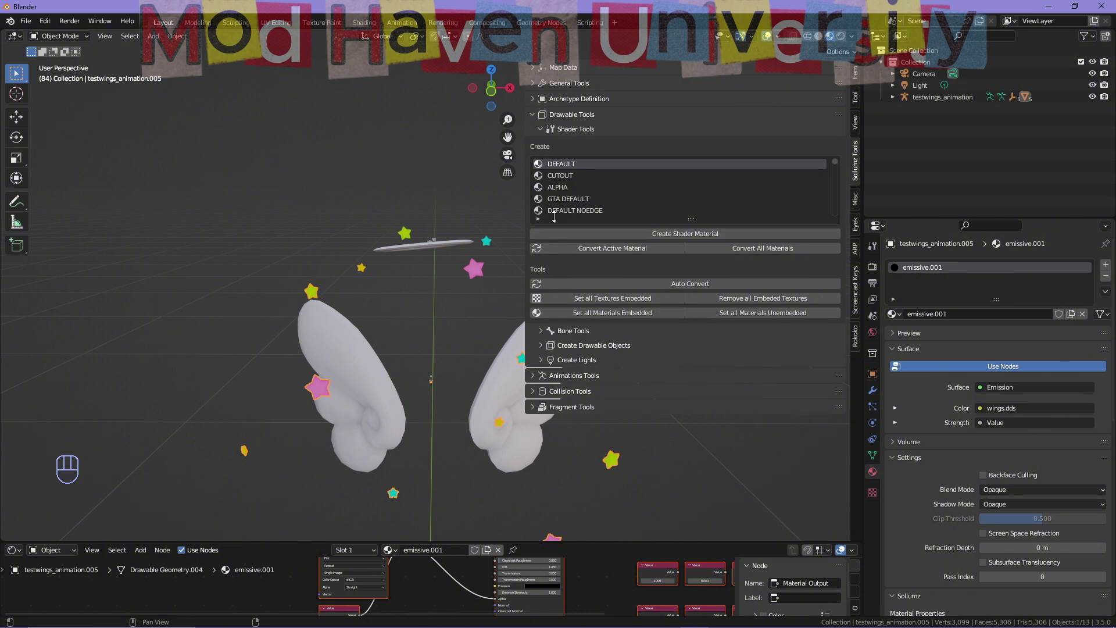
Filter the Sollumz shader list with 'em' and choose the EMISSIVE shader.
scroll(607, 200, "down", 10)
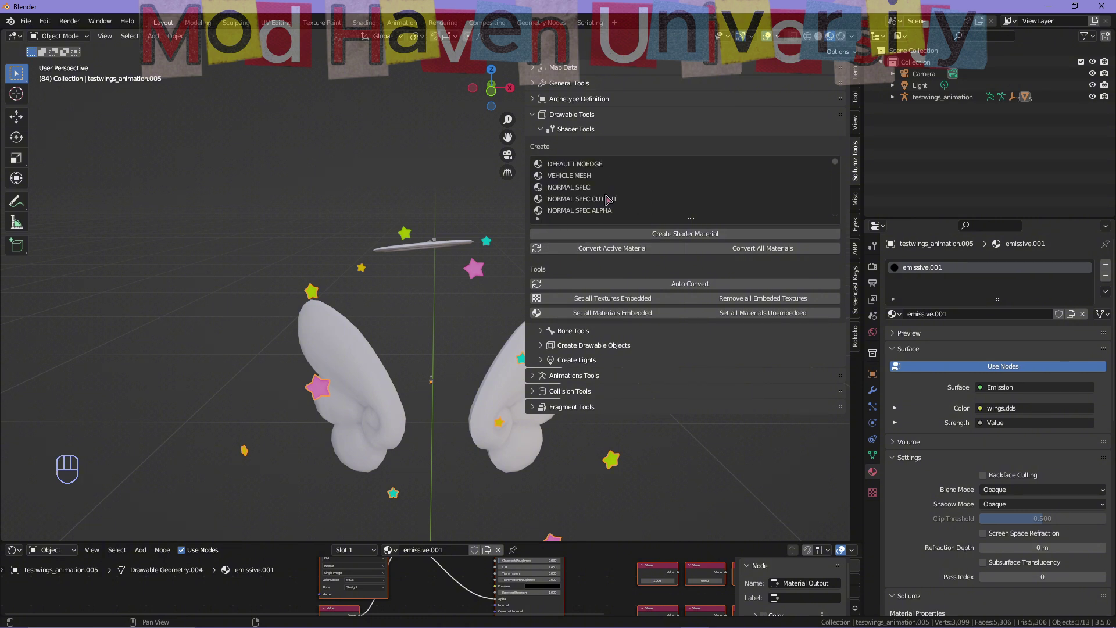
left_click(539, 219)
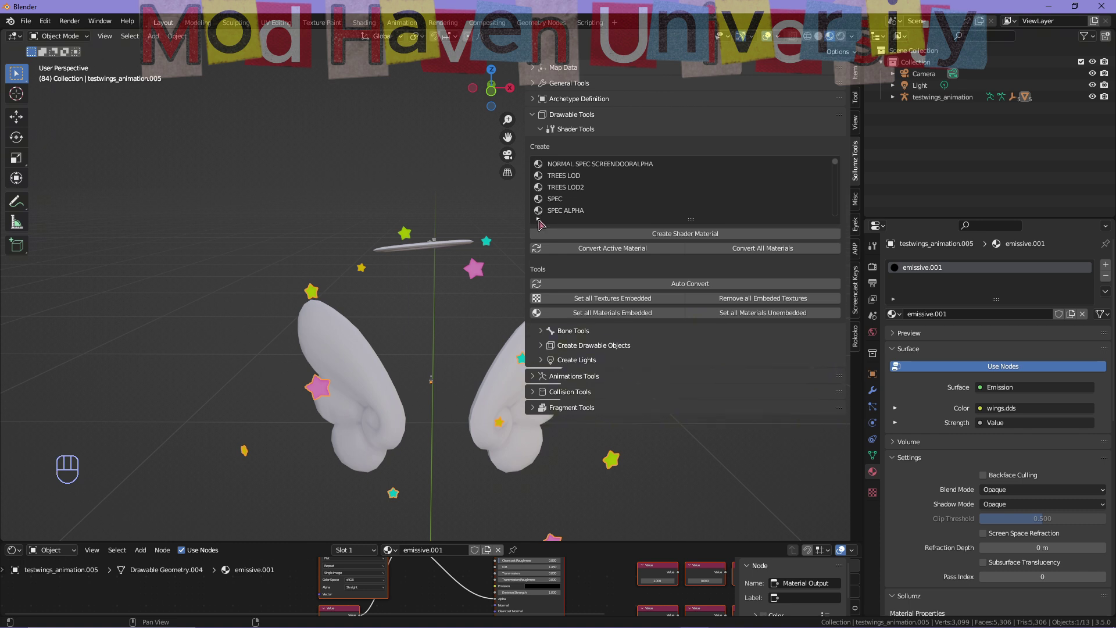
left_click(543, 230)
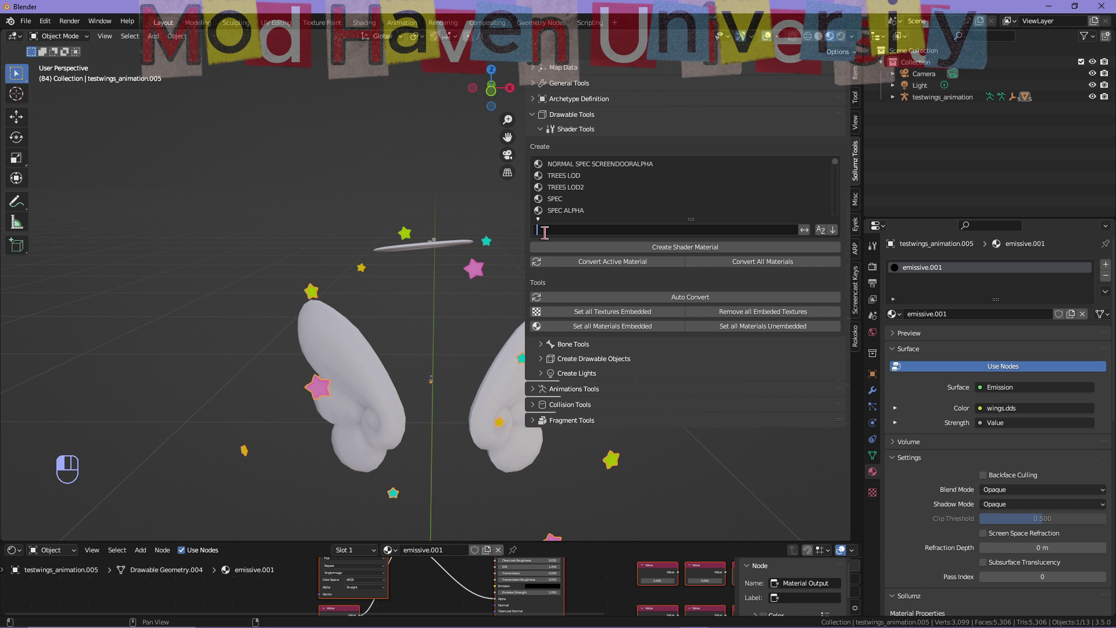
type("em")
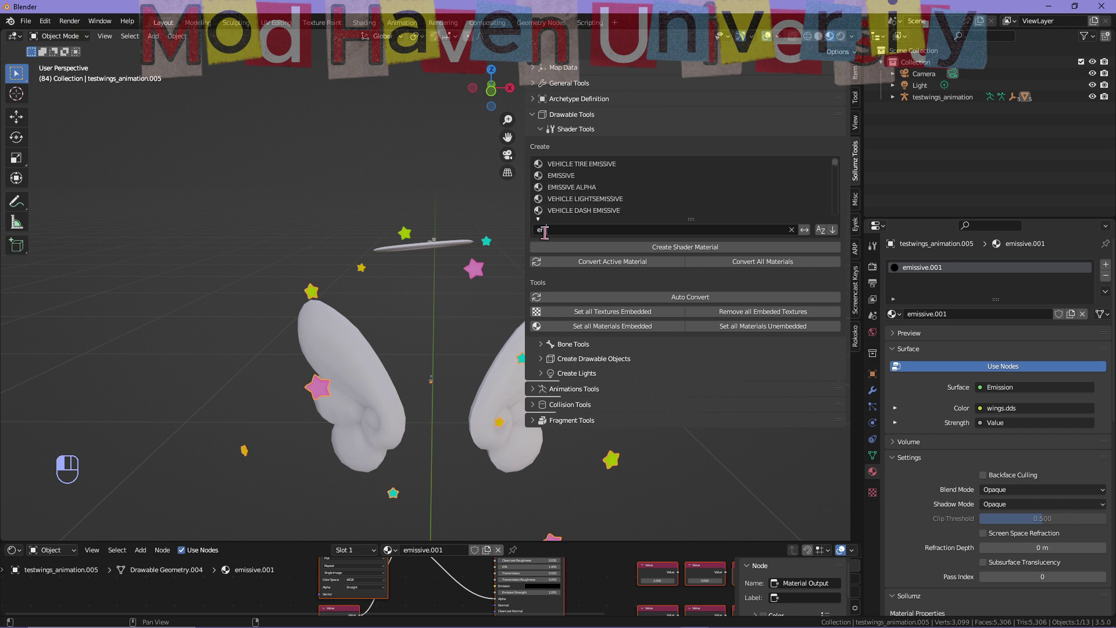
left_click(580, 177)
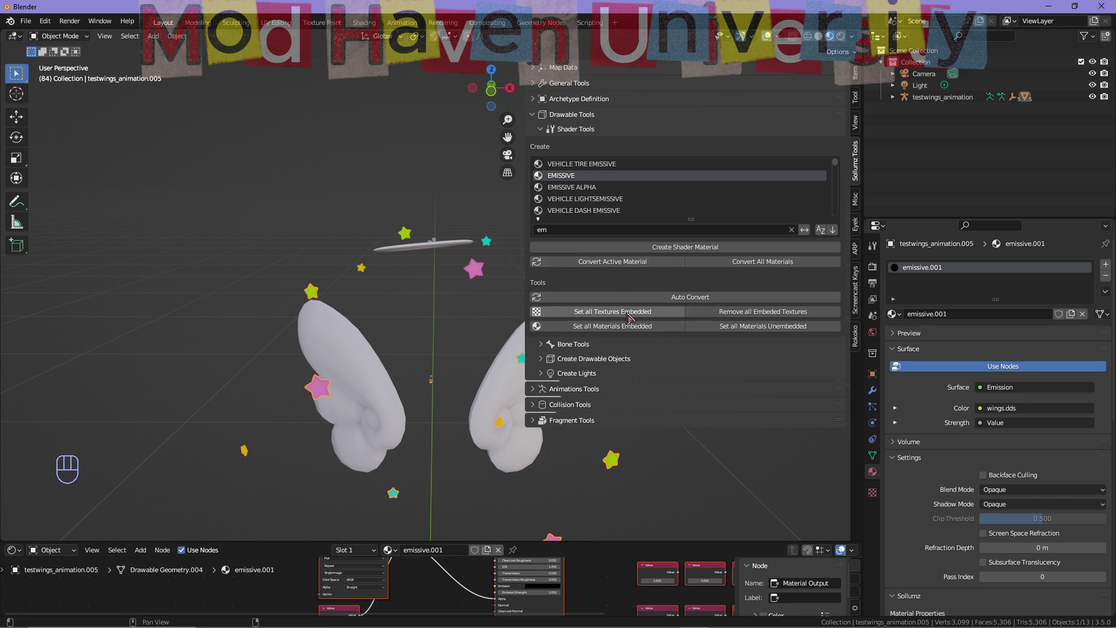
Scroll the emissive.001 material properties down to the Sollumz texture and value parameters.
scroll(1104, 394, "down", 1)
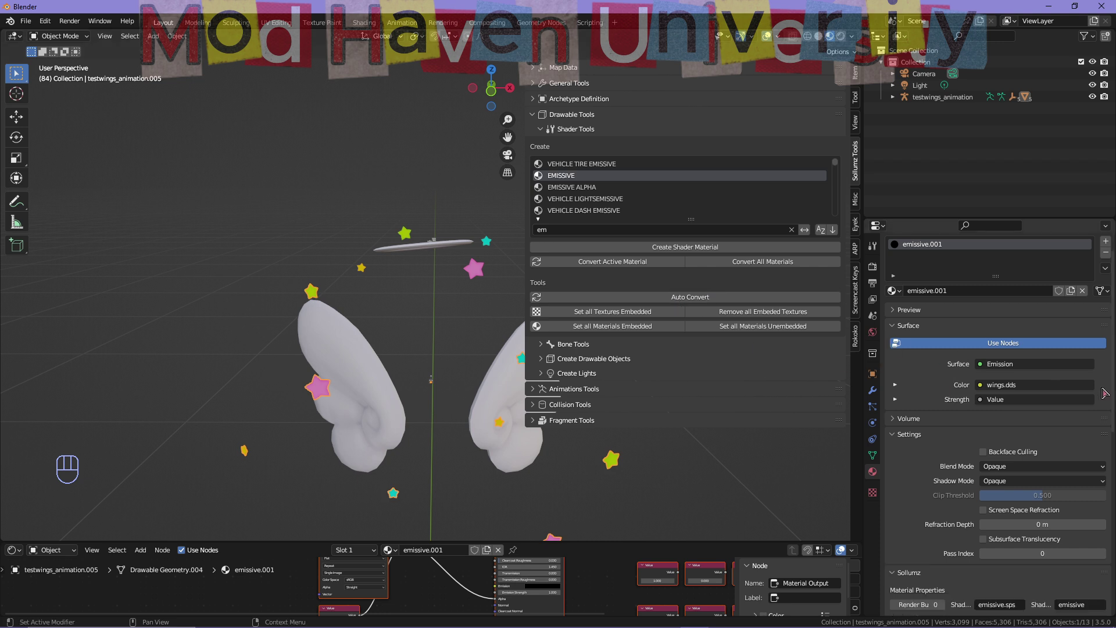
scroll(934, 487, "down", 15)
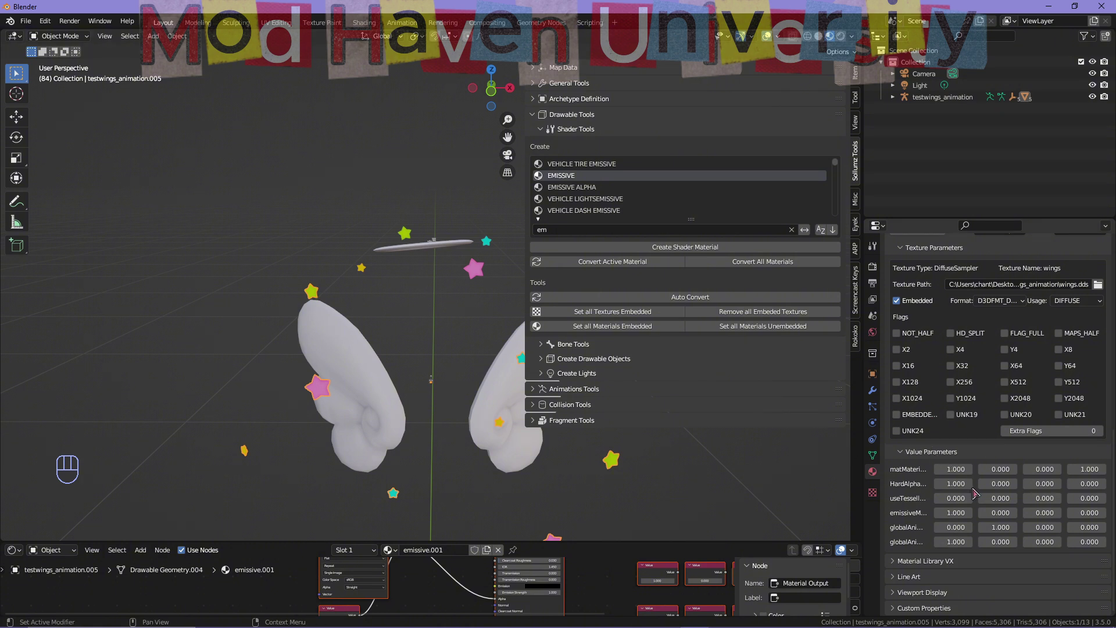
Widen the Properties editor and narrow the tool sidebar to reveal the wings.
scroll(946, 361, "up", 3)
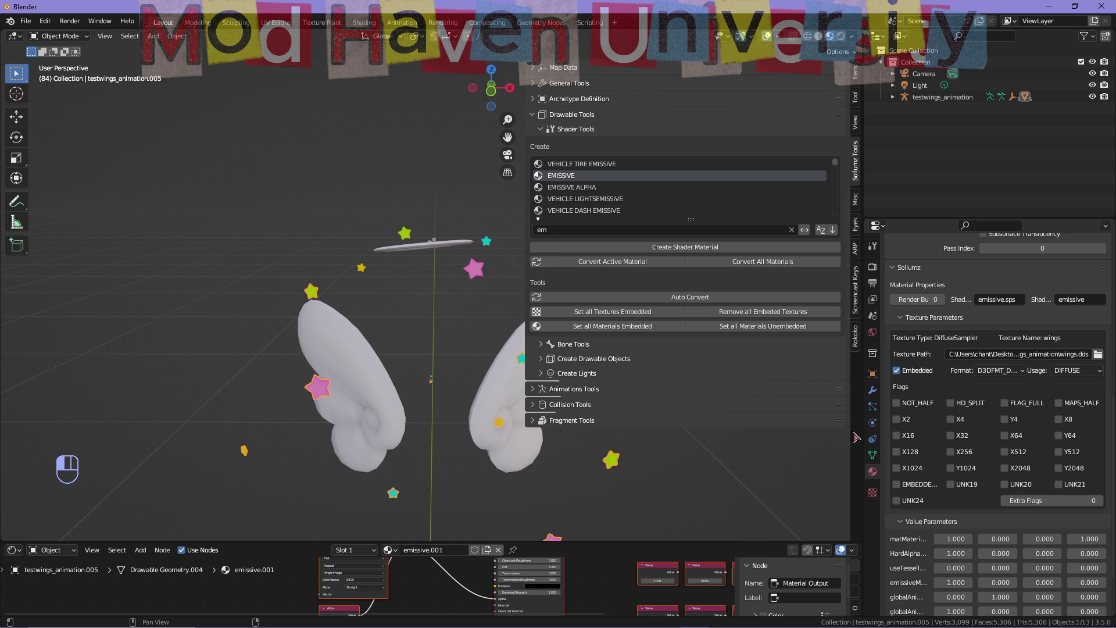
left_click_drag(860, 437, 523, 437)
scroll(561, 441, "down", 3)
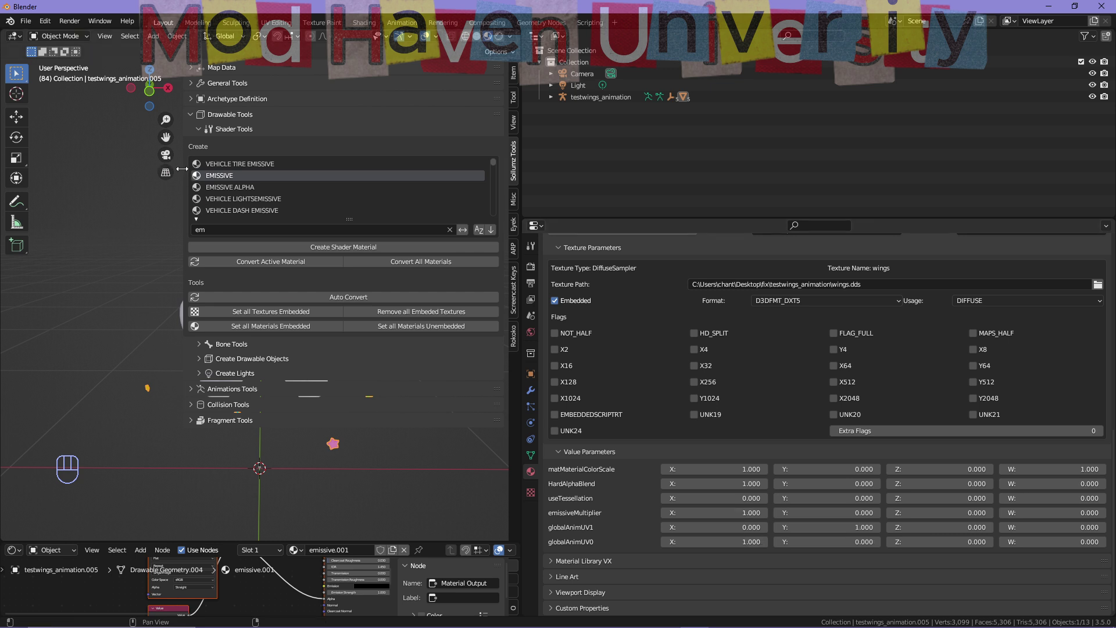
left_click_drag(185, 198, 503, 198)
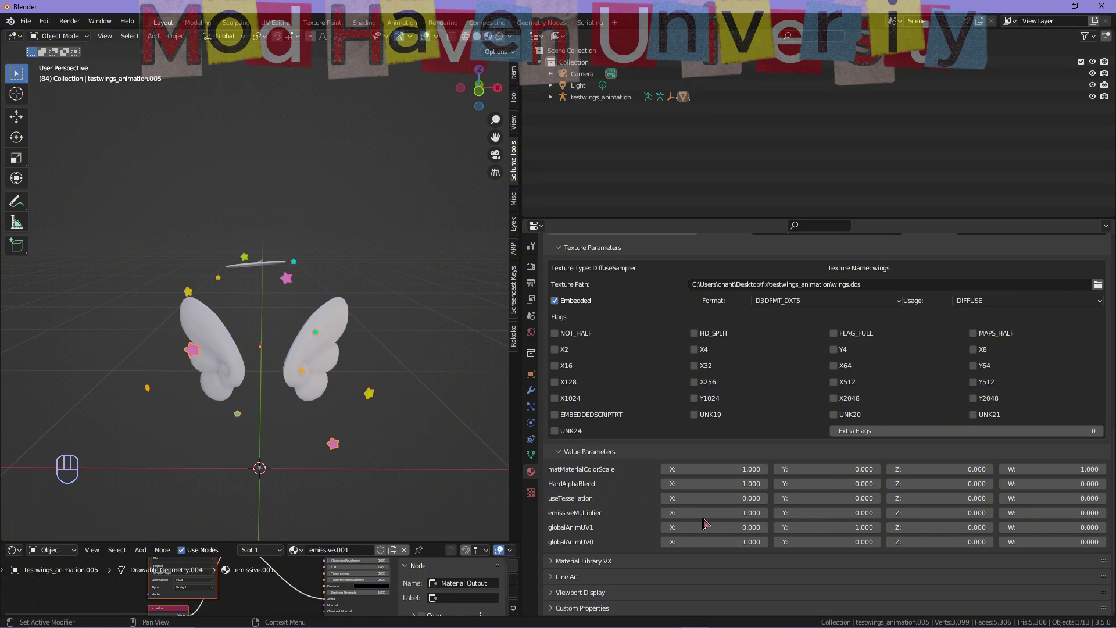
Set emissive.001's emissiveMultiplier X to 6.1, then select the halo-textured piece.
left_click(721, 517)
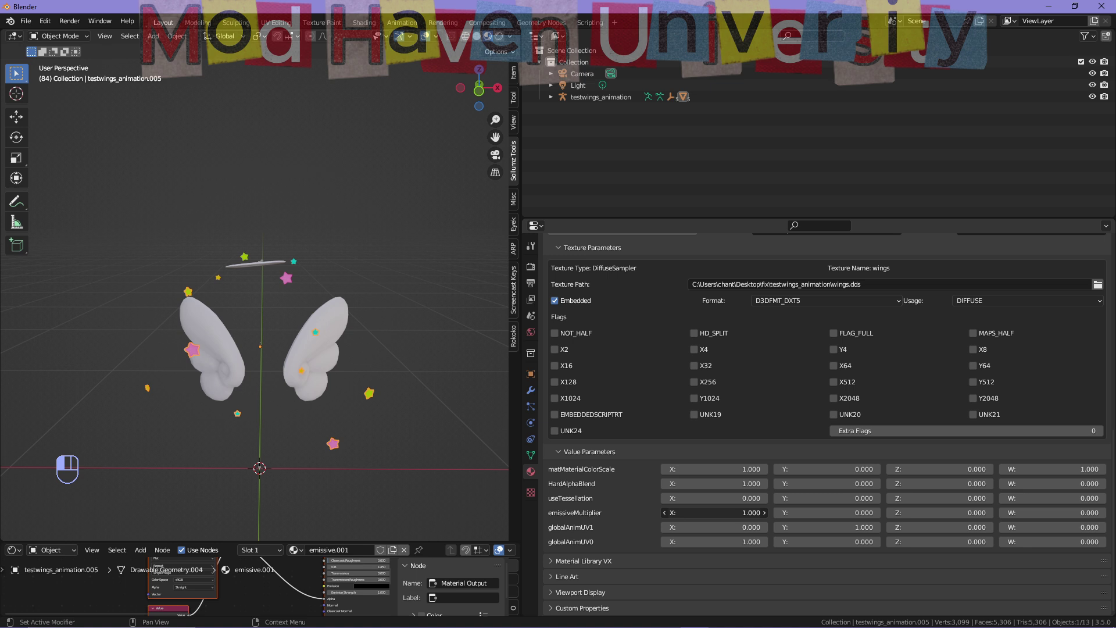
type("6.1")
key("Return")
middle_click_drag(214, 308, 274, 294)
left_click(278, 292)
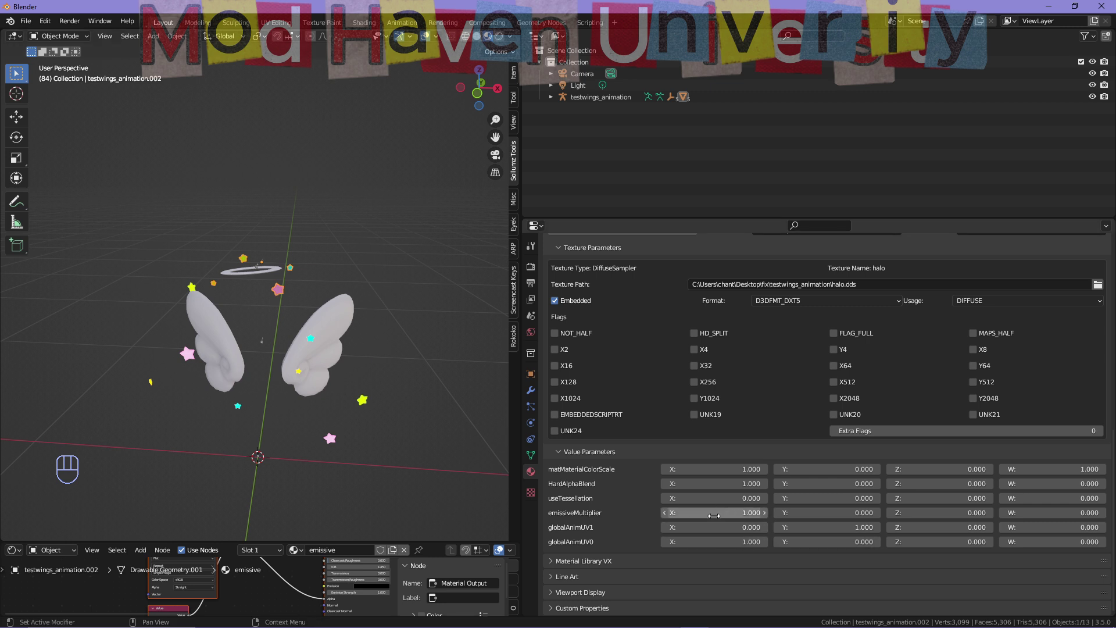
Raise the halo material's emissiveMultiplier to 7.5 and restore the panel layout.
left_click_drag(705, 515, 730, 512)
middle_click_drag(387, 269, 267, 272)
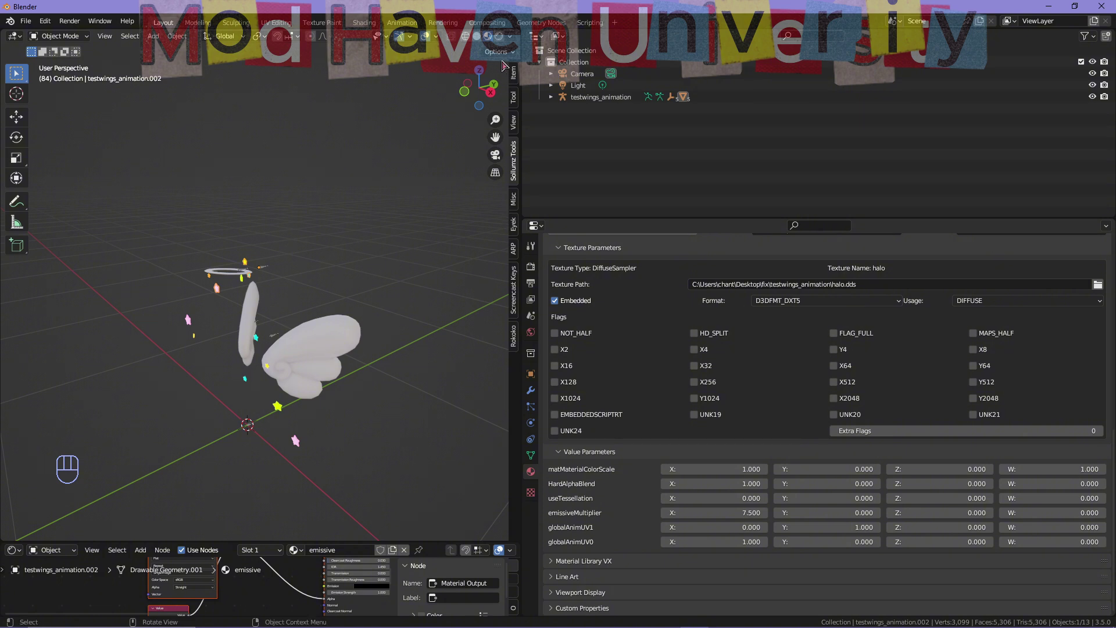
left_click_drag(522, 75, 819, 66)
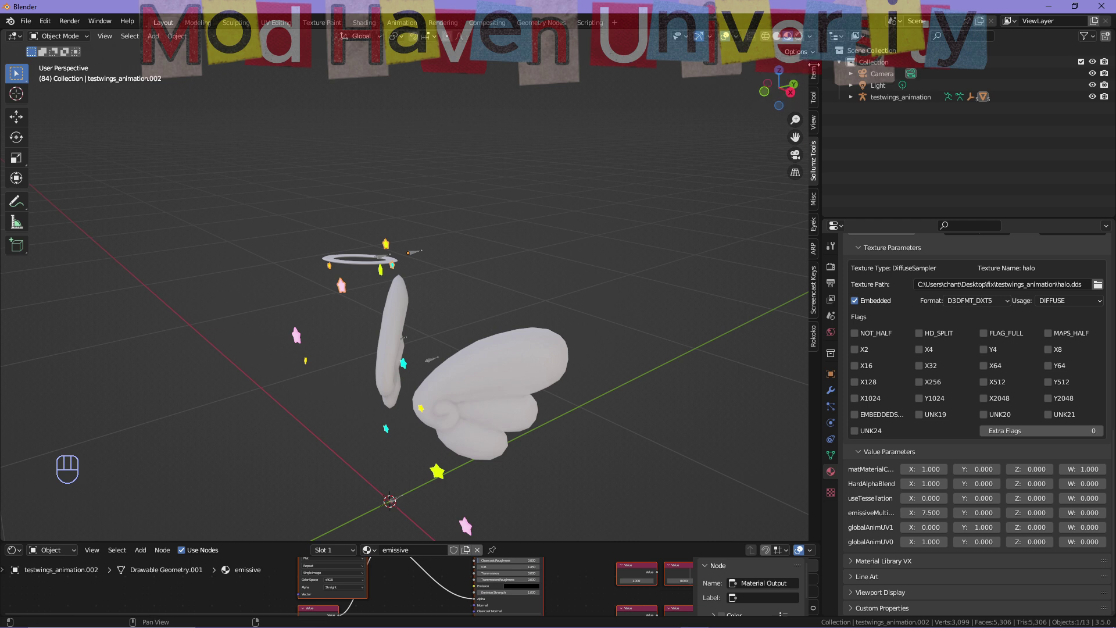
left_click_drag(813, 65, 583, 65)
Orbit to the front of the wings and select testwings_animation in the Outliner.
scroll(211, 353, "down", 2)
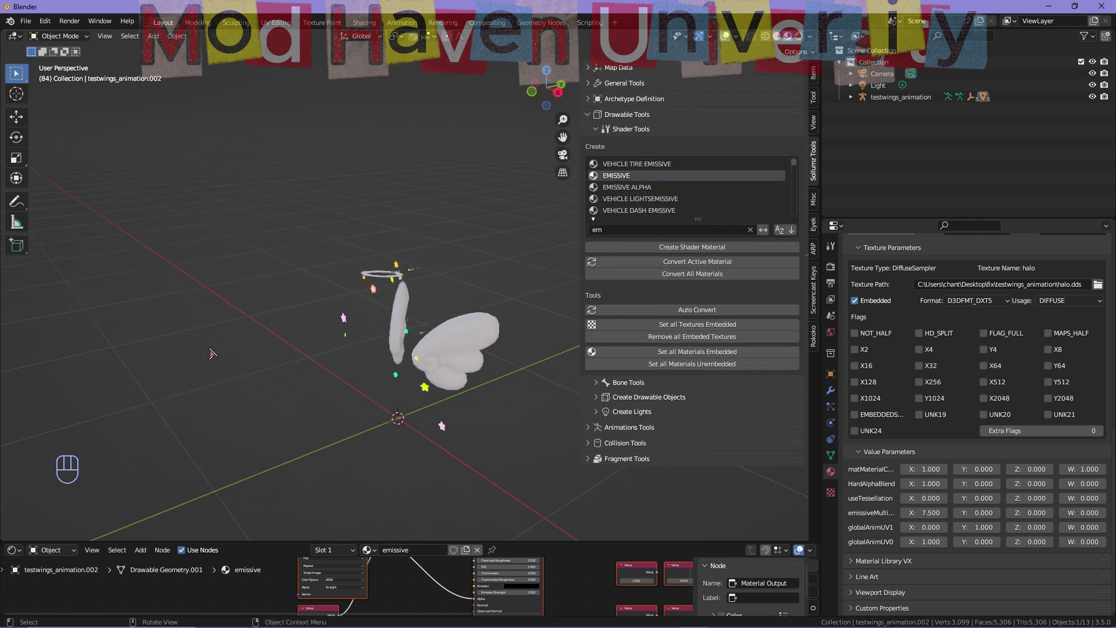
middle_click_drag(210, 353, 482, 317)
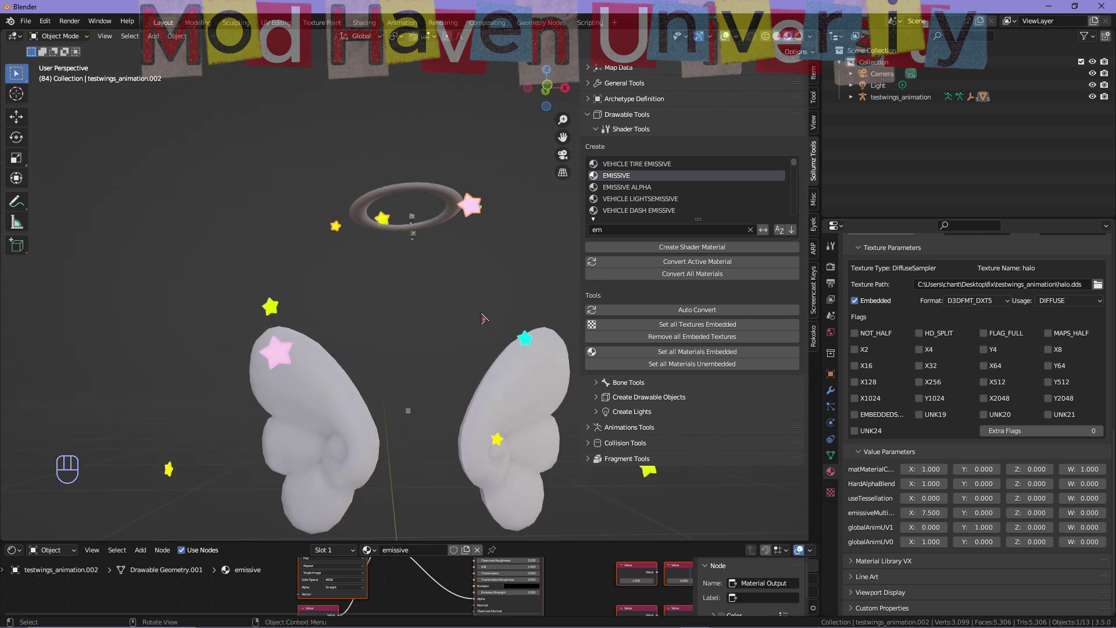
middle_click_drag(446, 359, 456, 352)
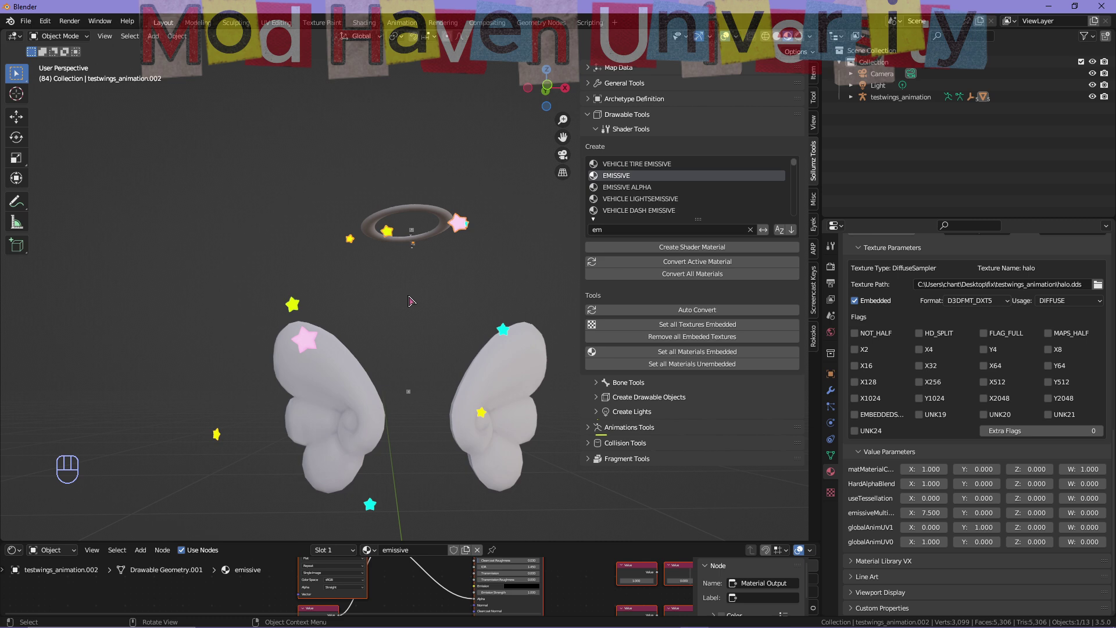
left_click(913, 98)
Select the whole testwings_animation hierarchy and export it as CodeWalker XML.
right_click(916, 102)
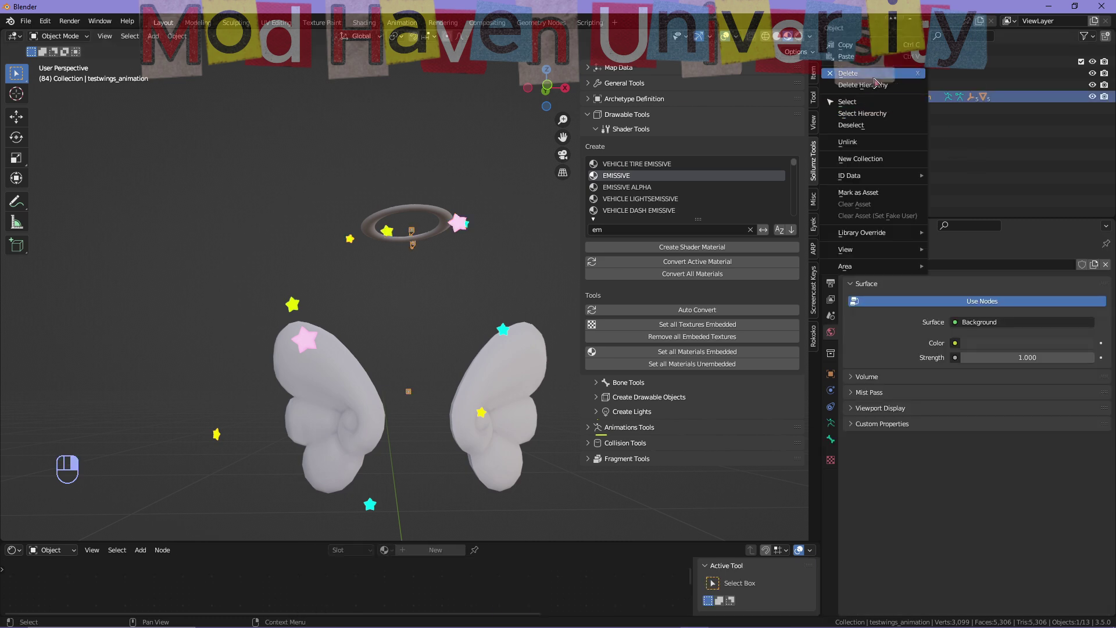
left_click(877, 114)
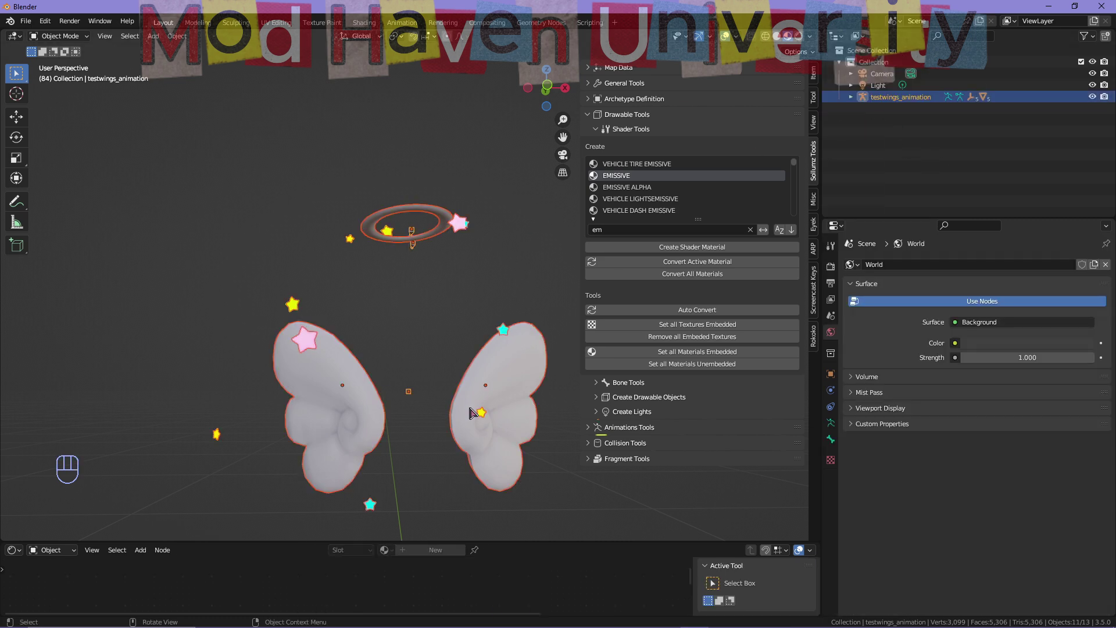
key("v")
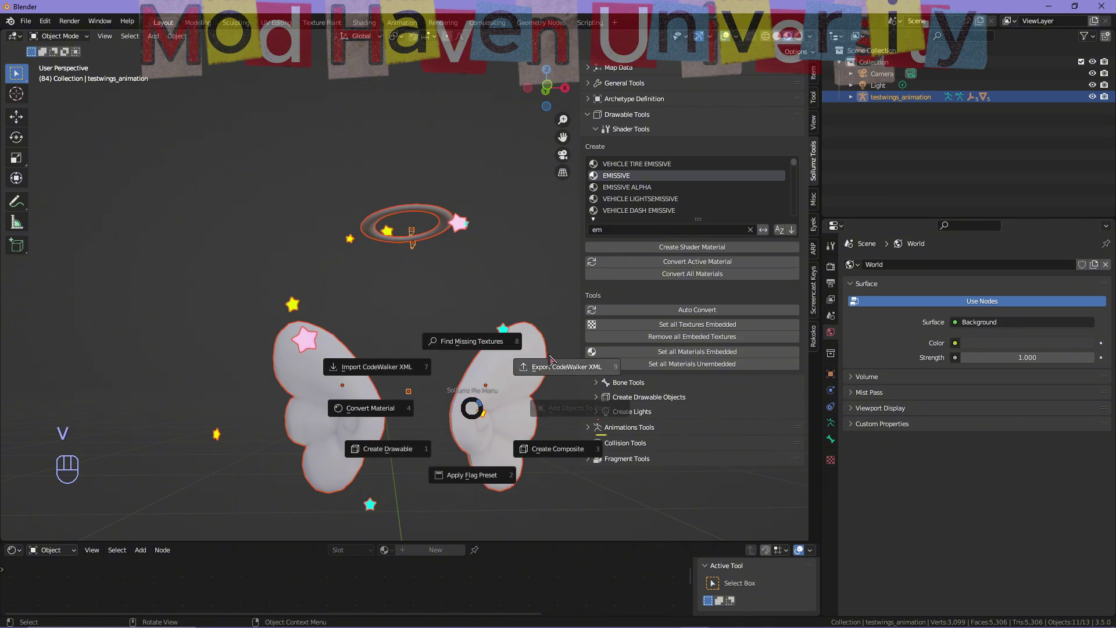
left_click(566, 367)
key("Escape")
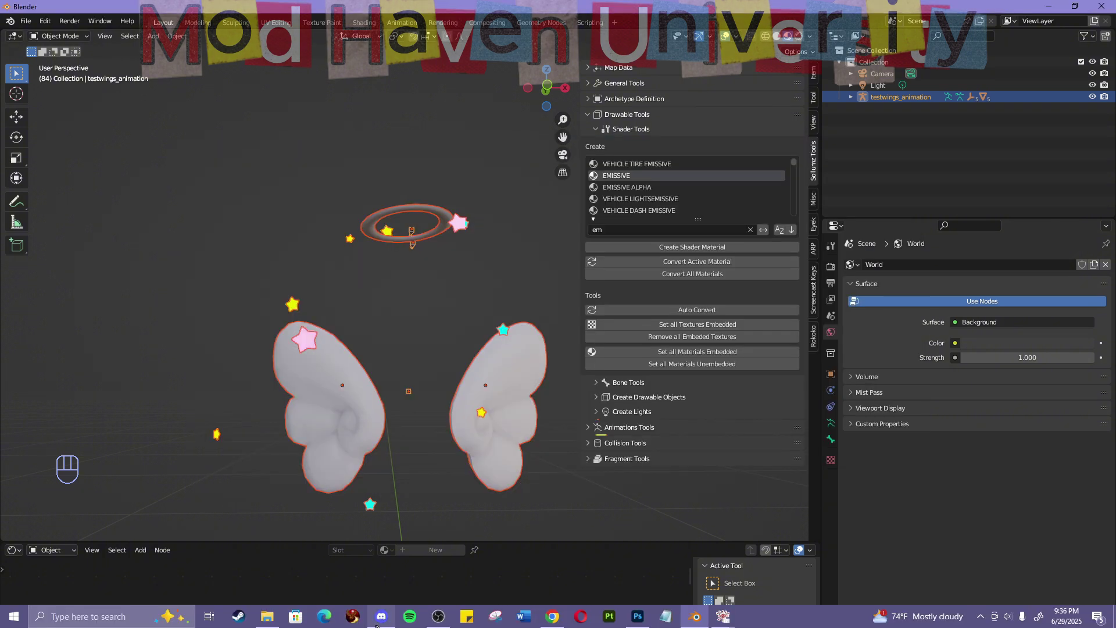
Bring the testwings_animation.ydr viewer back up in CodeWalker.
mouse_move(726, 620)
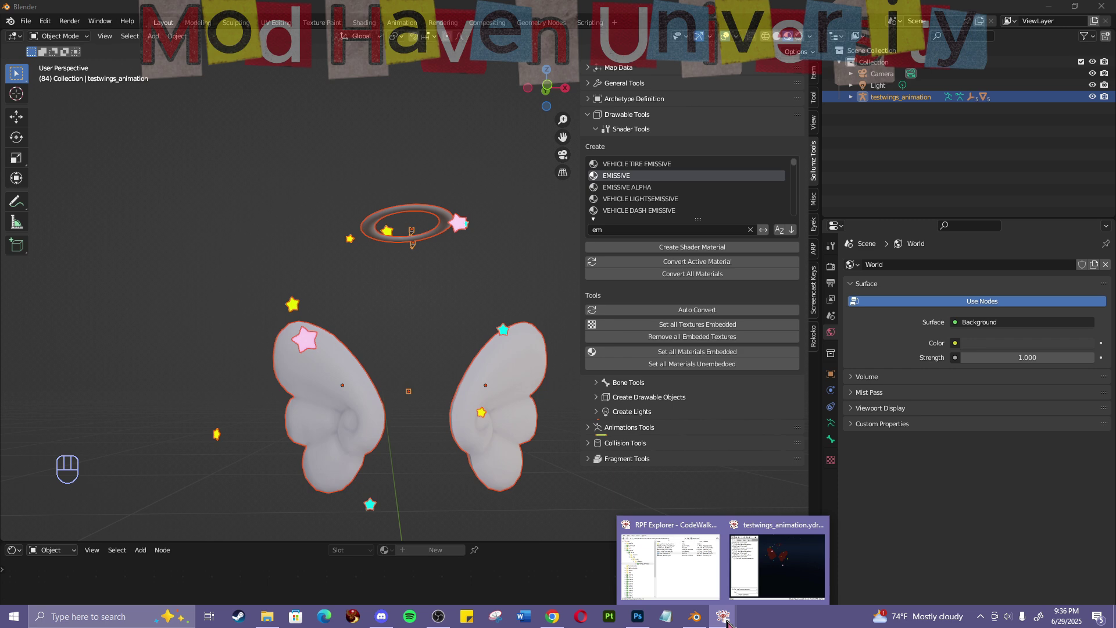
left_click(773, 587)
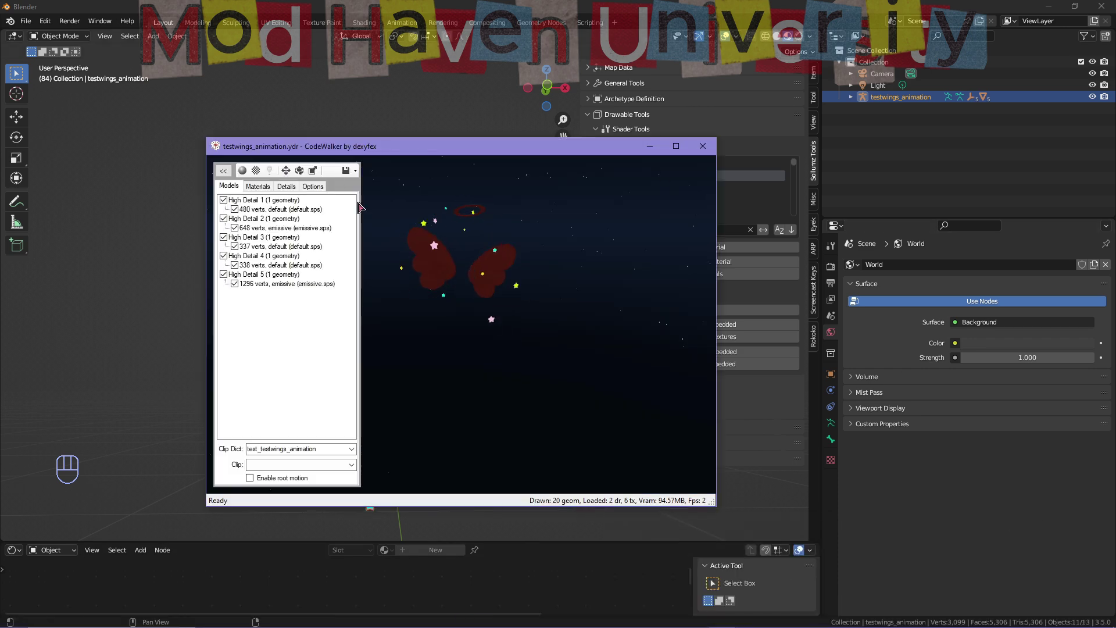
left_click(649, 146)
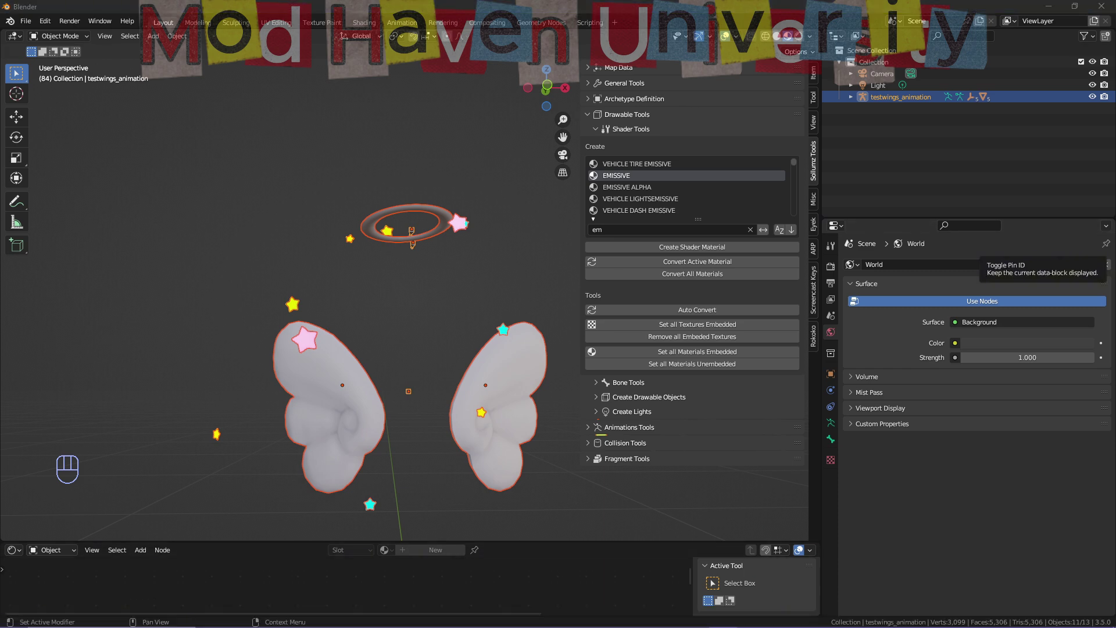
key("alt+Tab")
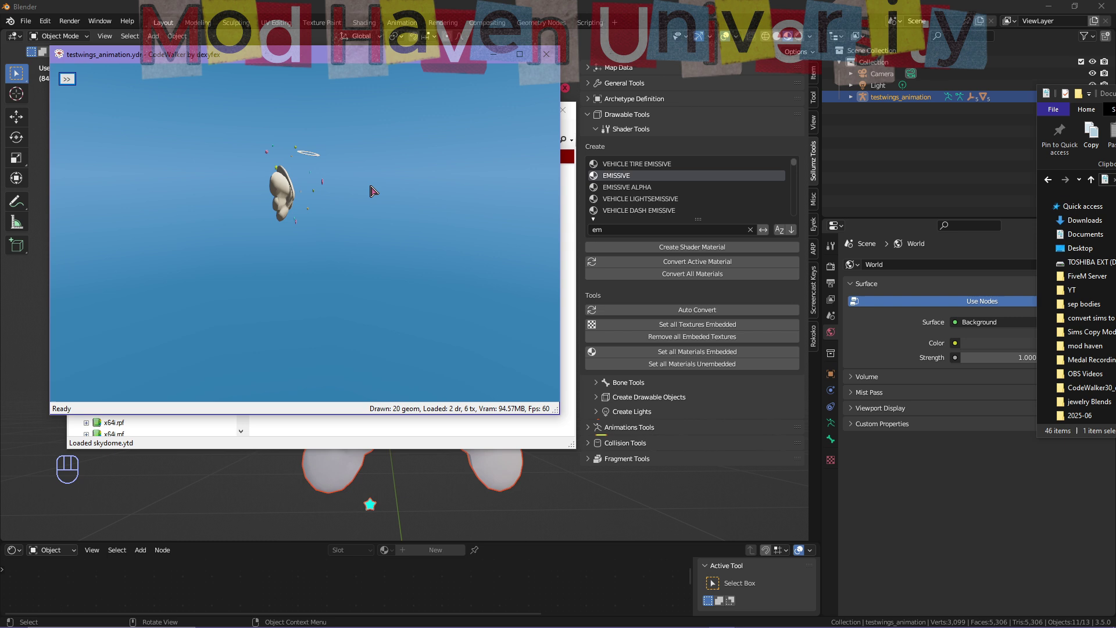
Inspect the glowing wings and halo from several angles at night, then close the viewer and explorer.
left_click_drag(426, 199, 196, 291)
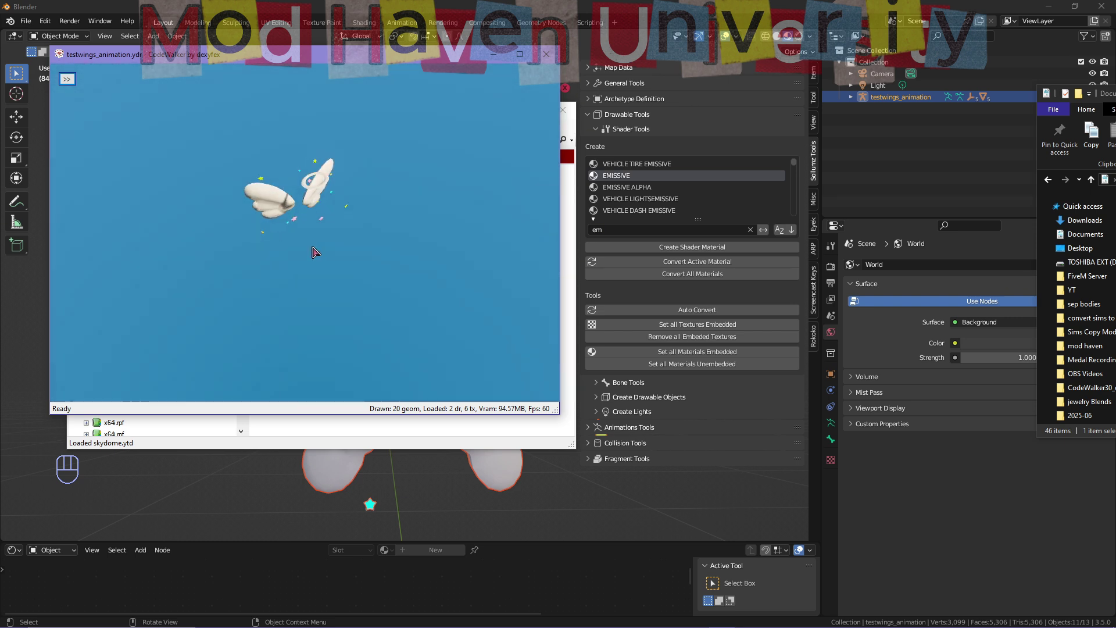
left_click_drag(313, 252, 260, 194)
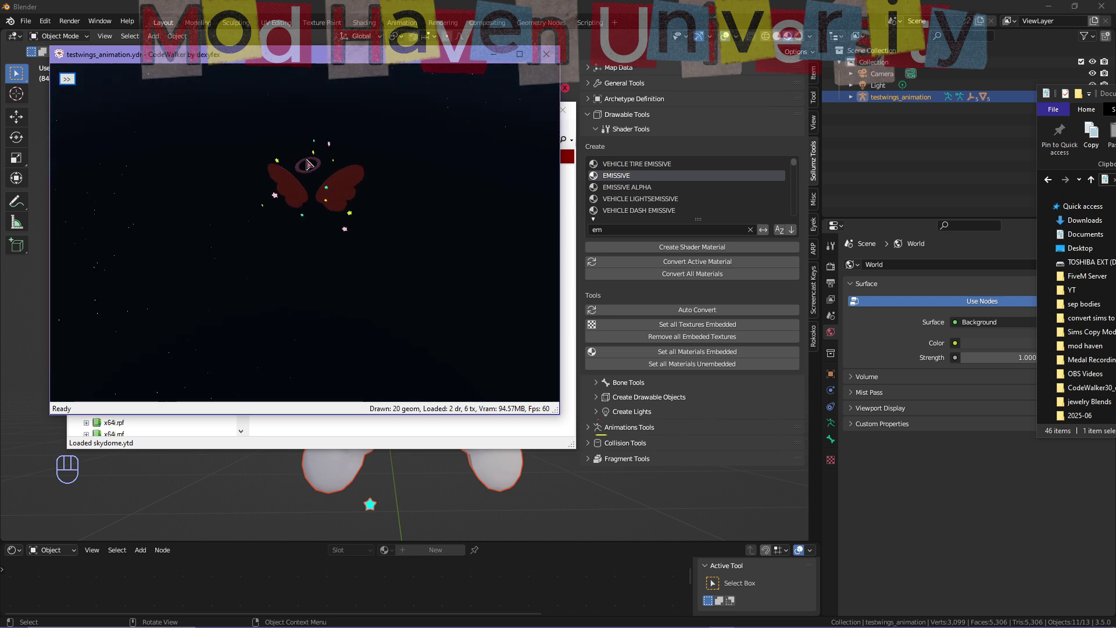
mouse_move(374, 314)
left_mouse_down()
mouse_move(244, 250)
mouse_move(154, 242)
left_mouse_up()
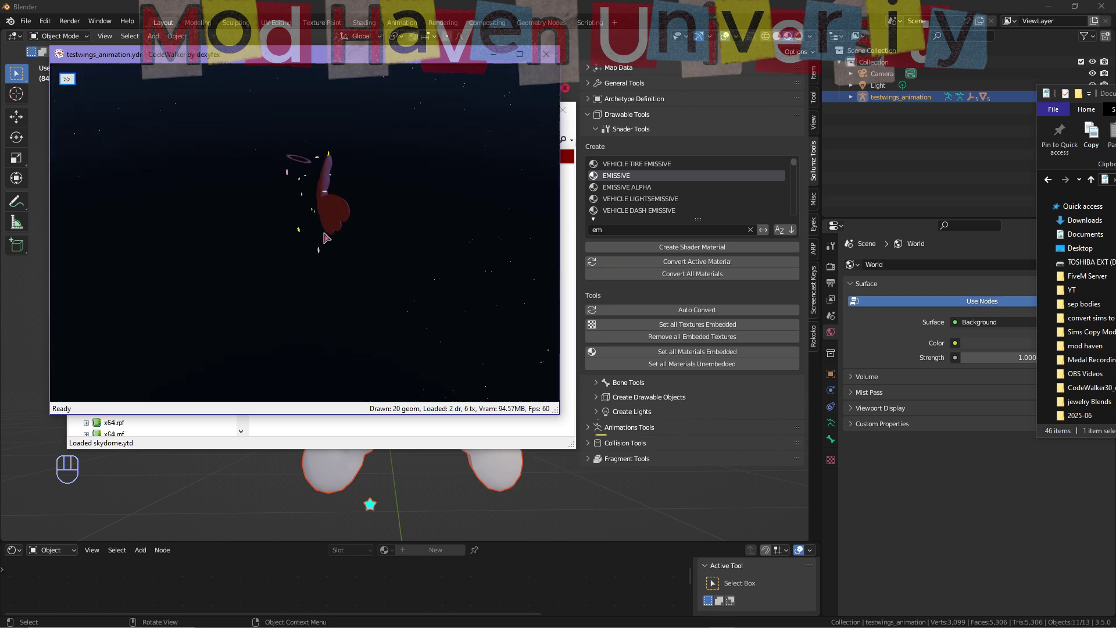
left_click_drag(287, 239, 314, 270)
scroll(314, 269, "down", 5)
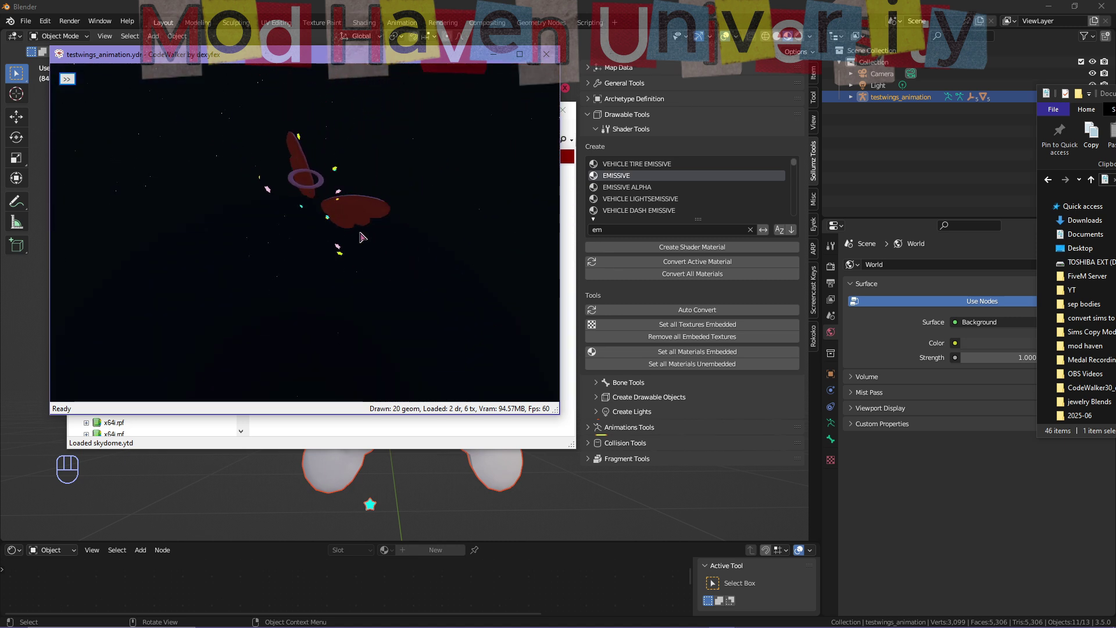
scroll(347, 187, "up", 5)
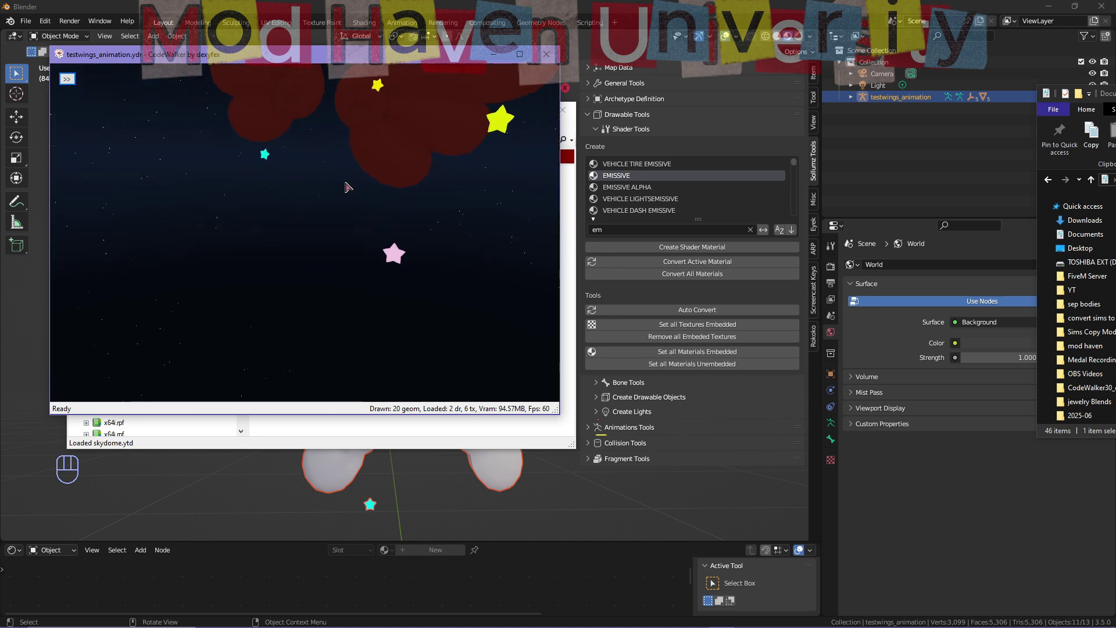
scroll(347, 187, "down", 5)
scroll(347, 186, "up", 3)
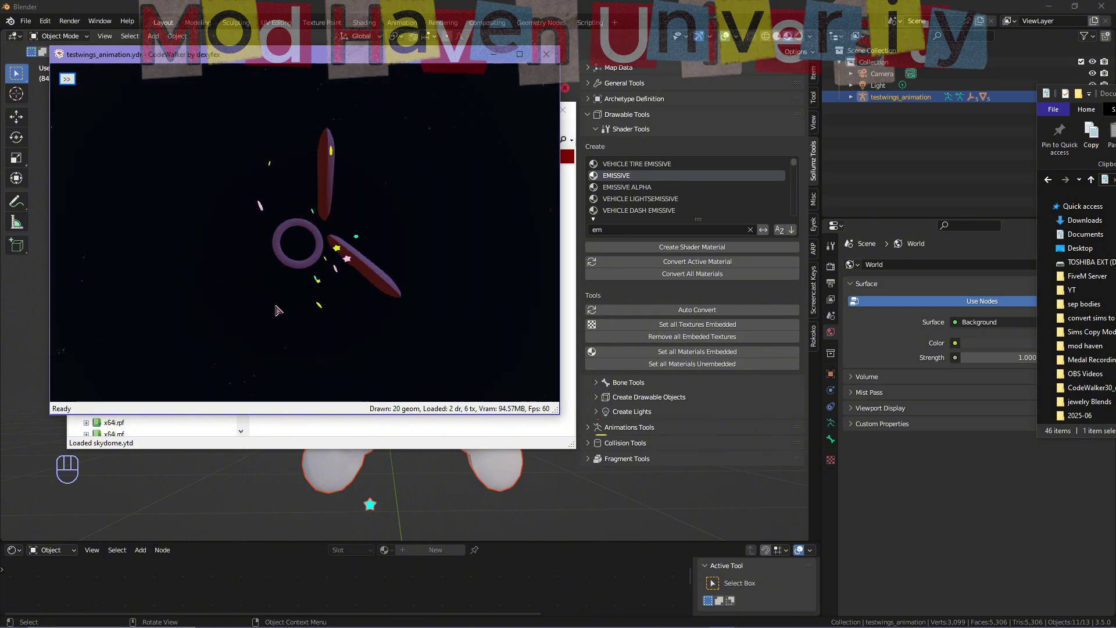
left_click_drag(347, 186, 335, 58)
left_click(547, 54)
key("alt+Tab")
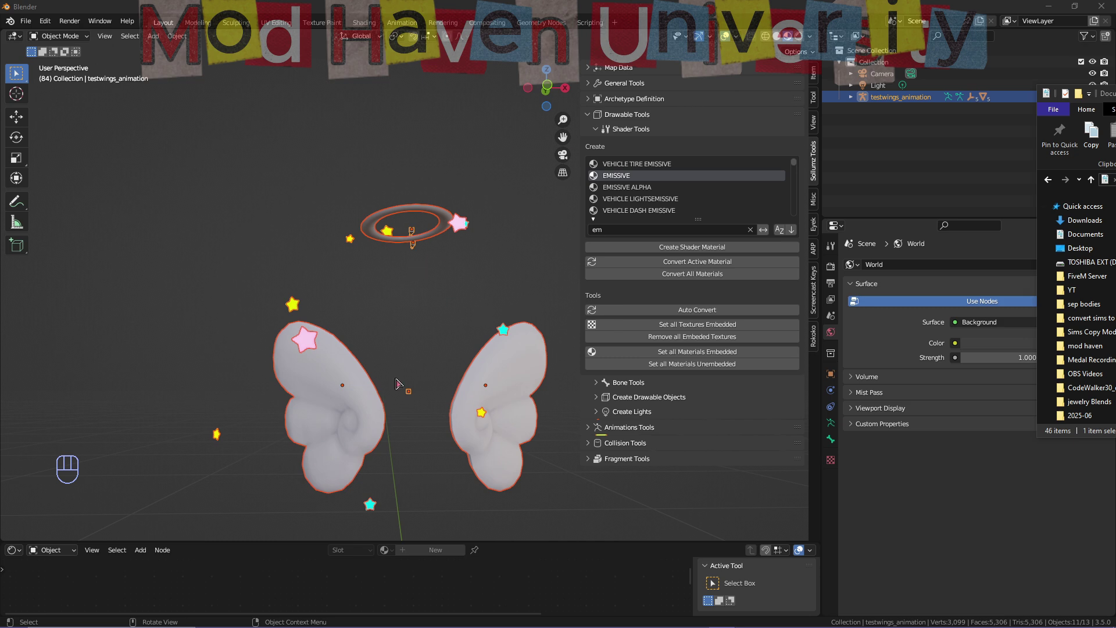
middle_click_drag(395, 384, 340, 257)
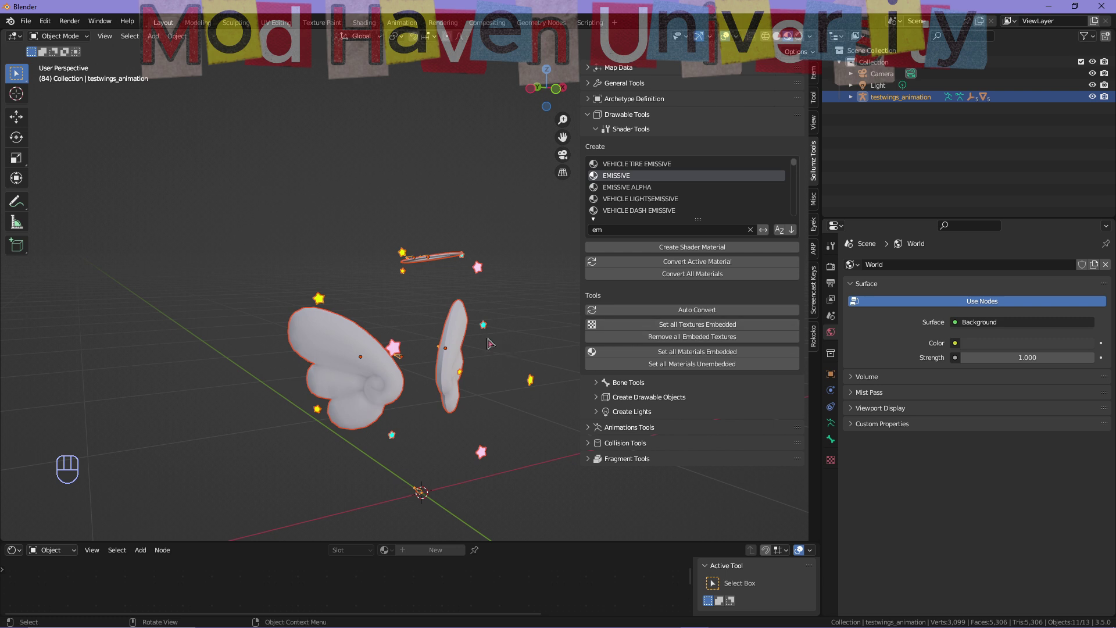